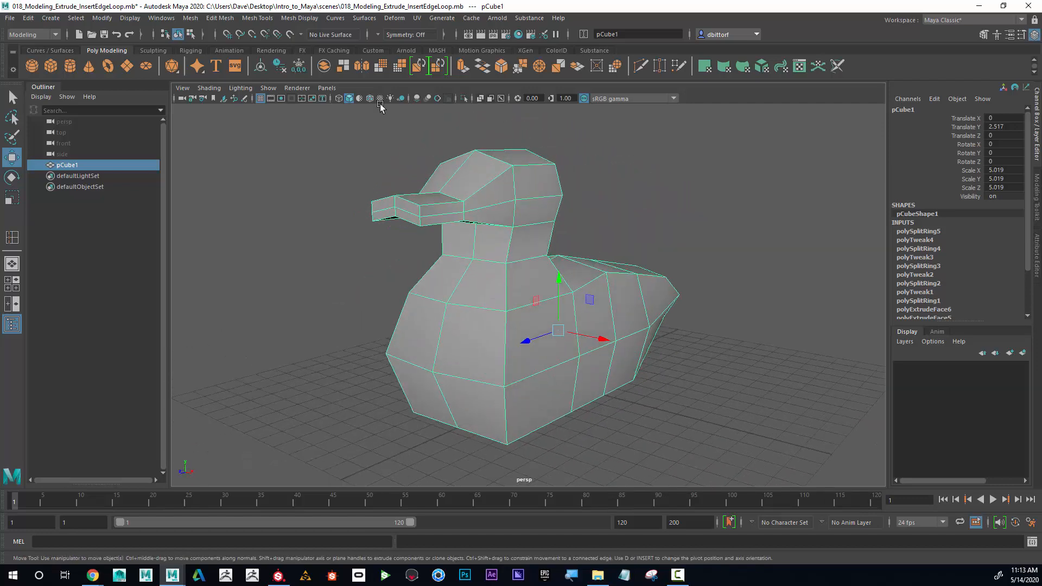
{"action": "left_click", "coordinate": [220, 18]}
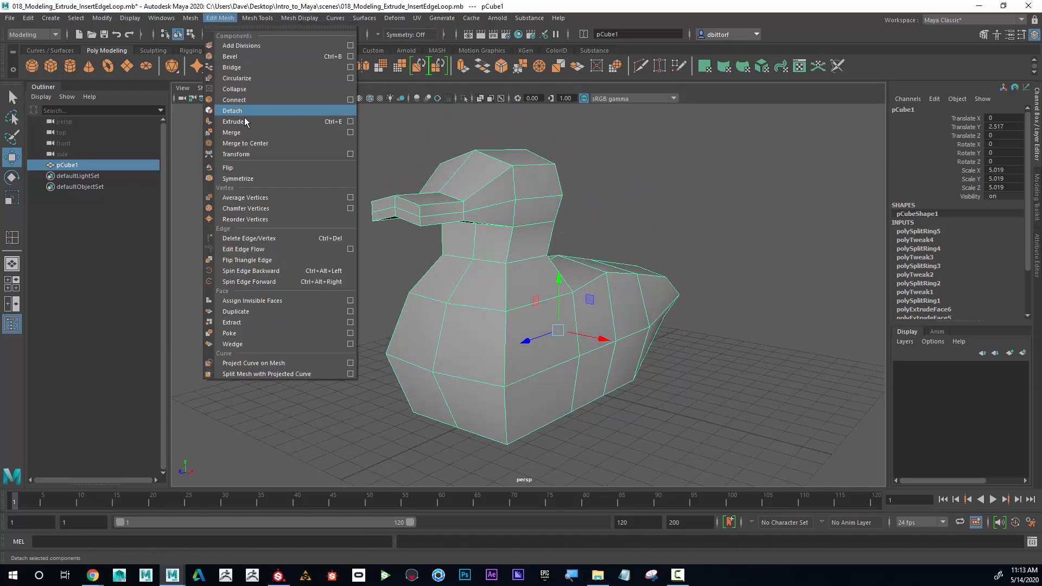
{"action": "mouse_move", "coordinate": [257, 18]}
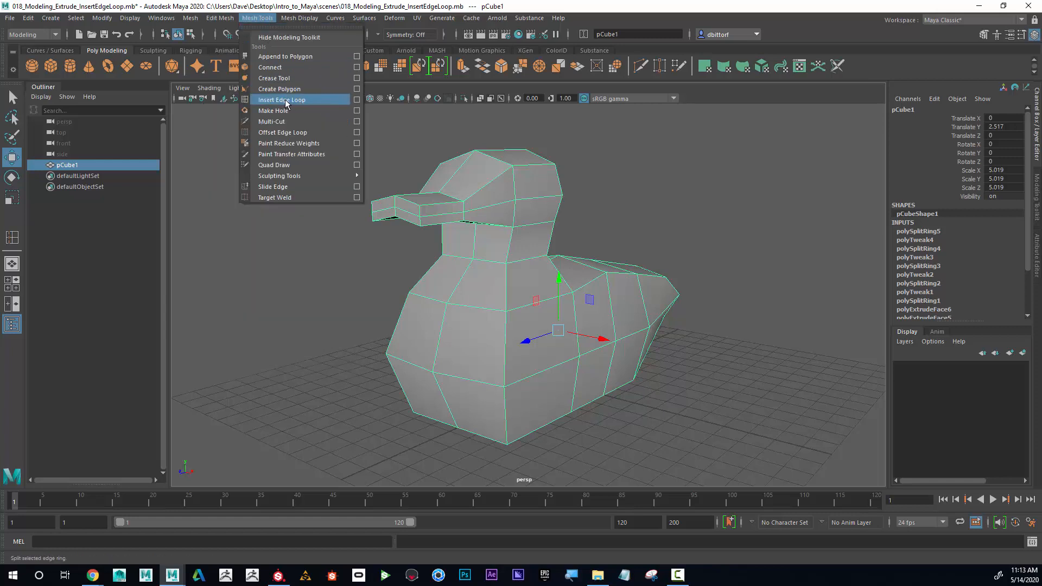
{"action": "mouse_move", "coordinate": [220, 17]}
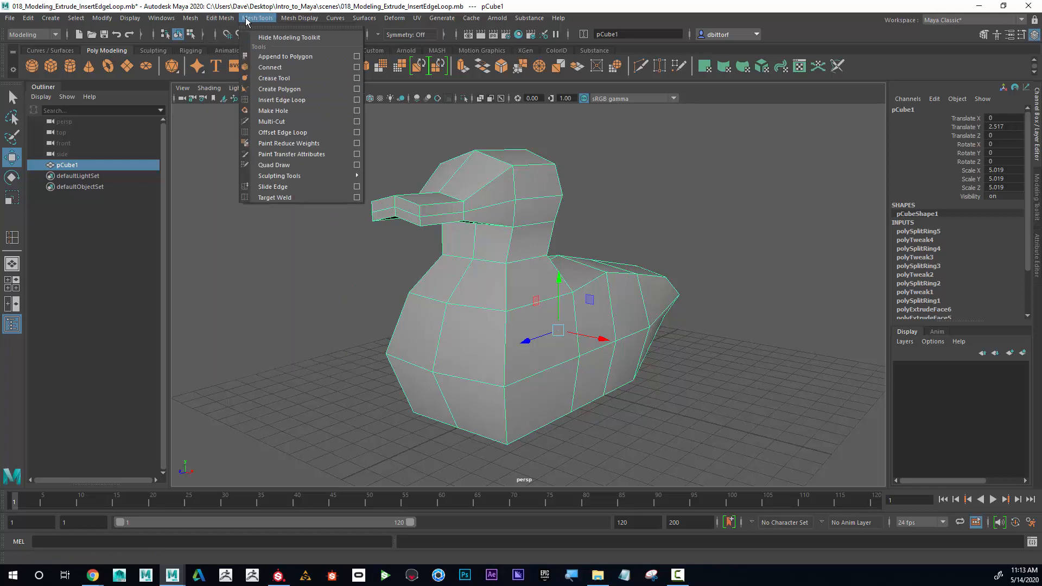
{"action": "left_click", "coordinate": [121, 97]}
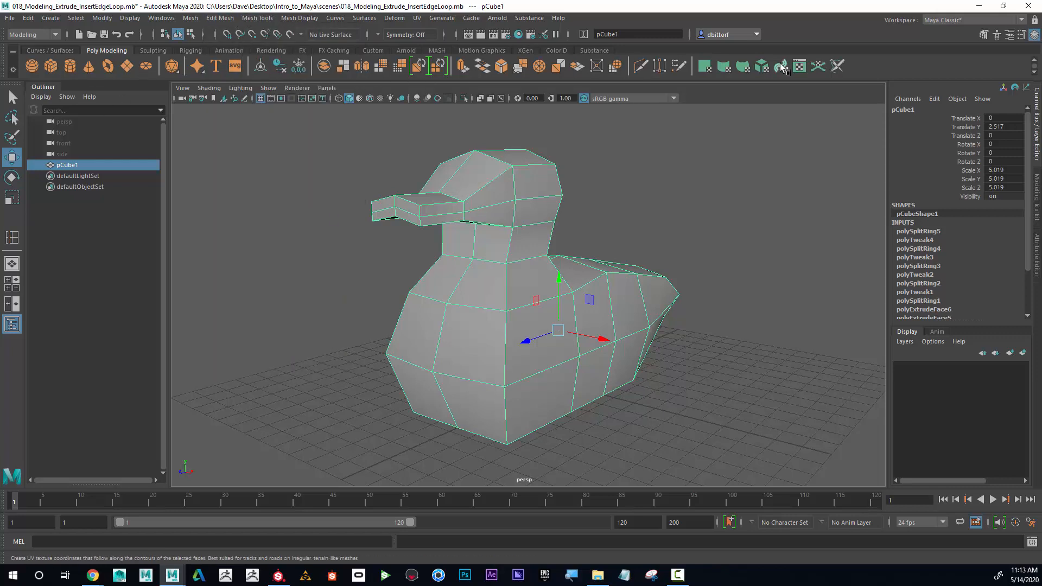
Create a new empty shelf named MyTools.
{"action": "left_click", "coordinate": [12, 69]}
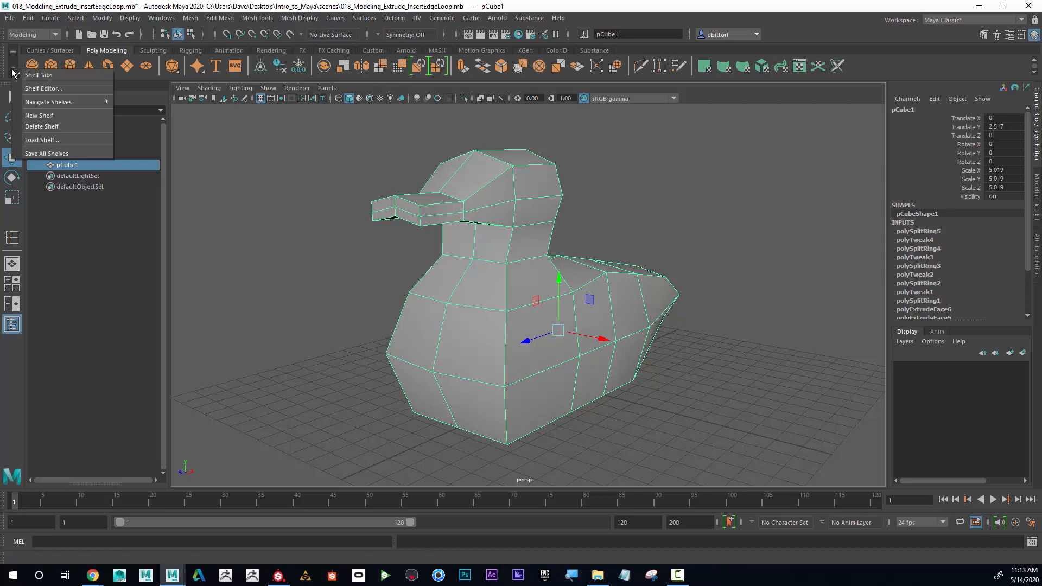
{"action": "left_click", "coordinate": [58, 117]}
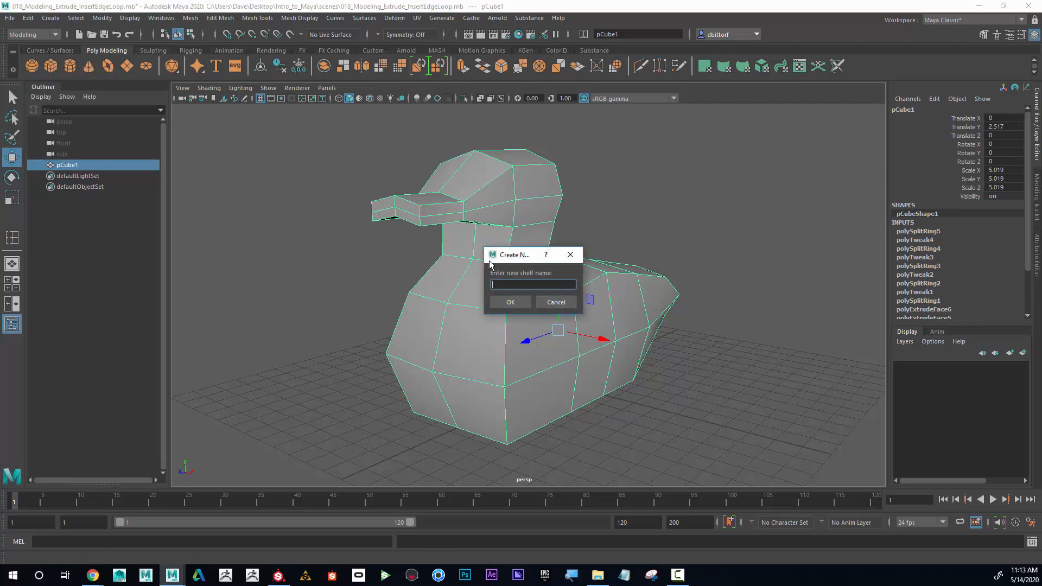
{"action": "left_click_drag", "start_coordinate": [530, 258], "coordinate": [639, 159]}
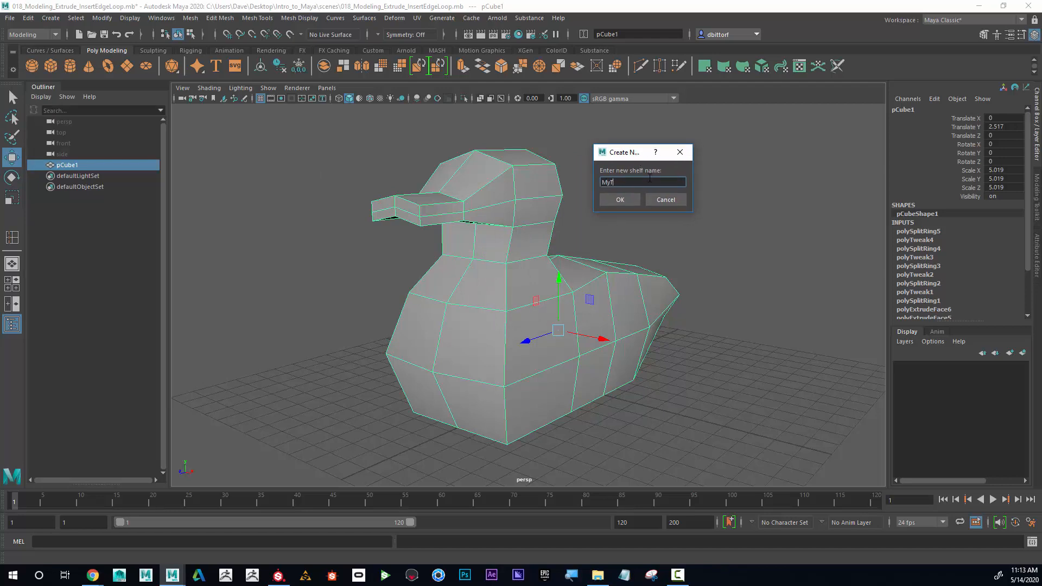
{"action": "left_click", "coordinate": [629, 200]}
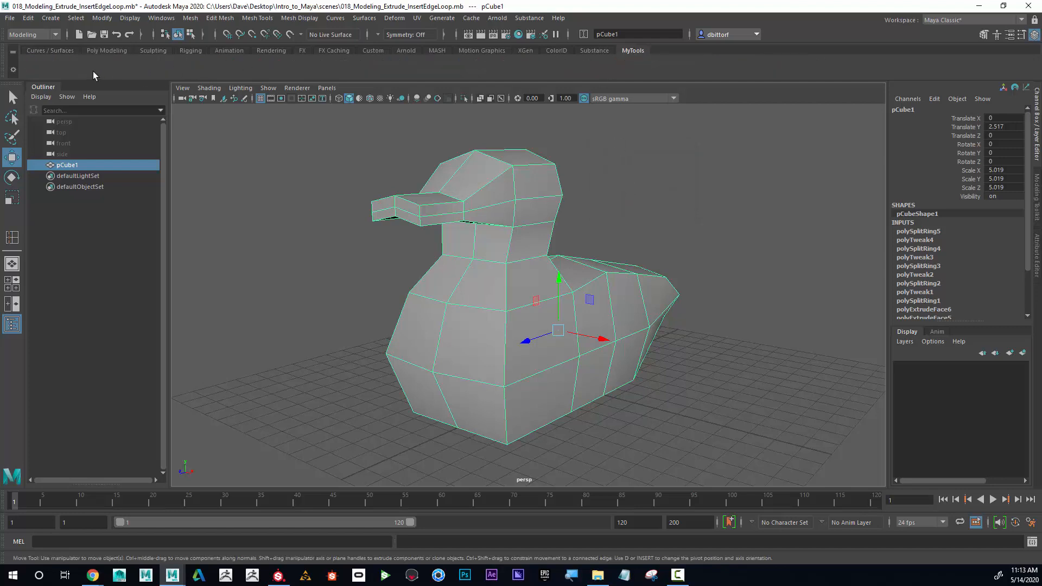
Add the Extrude and Insert Edge Loop commands to the MyTools shelf.
{"action": "left_click", "coordinate": [220, 18]}
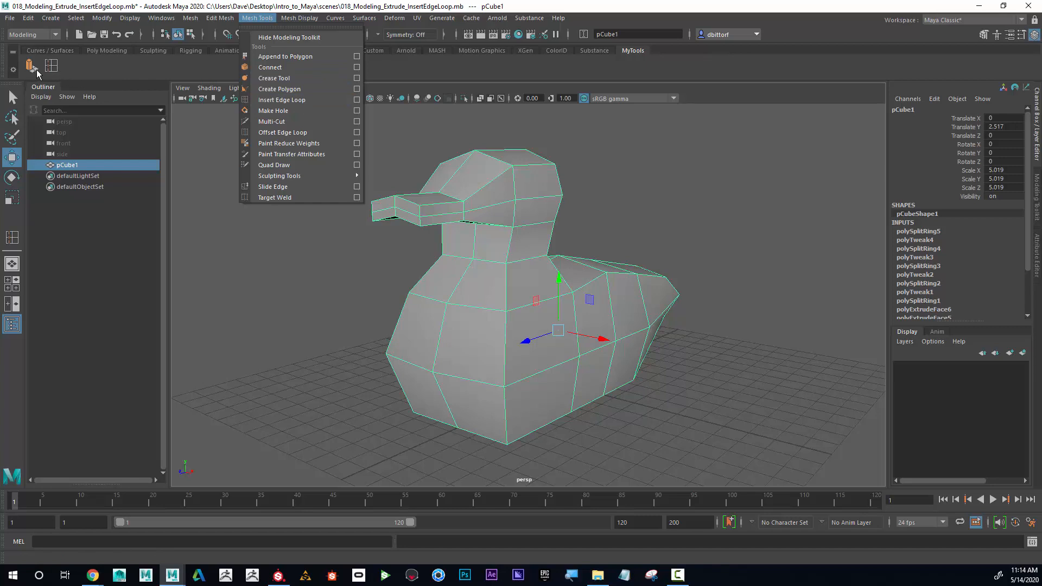
{"action": "left_click", "coordinate": [213, 217]}
{"action": "left_click", "coordinate": [212, 217]}
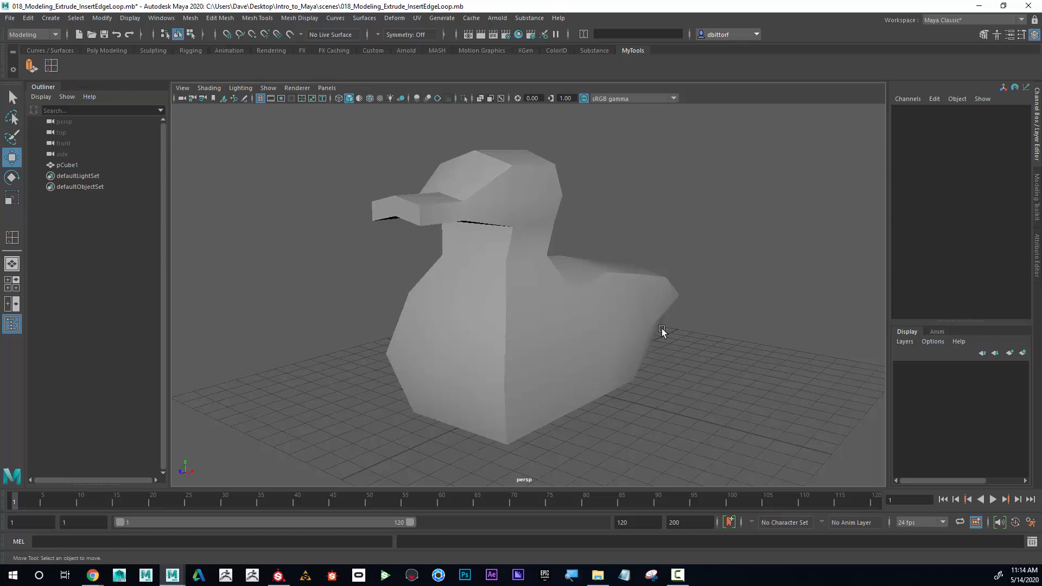
Deselect the duck model and turn on Wireframe on Shaded in the perspective view.
{"action": "left_click", "coordinate": [567, 337]}
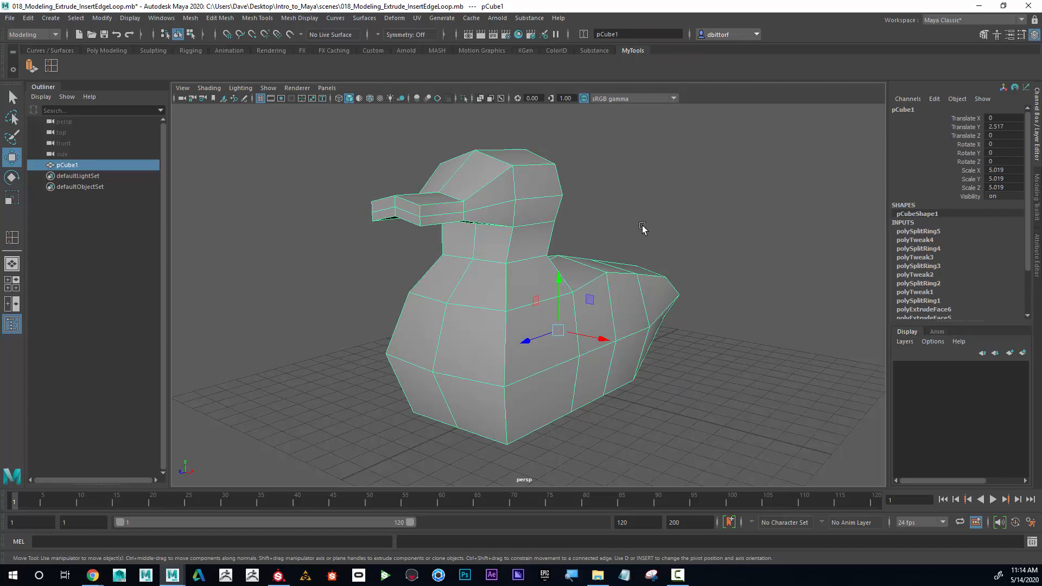
{"action": "left_click", "coordinate": [646, 169]}
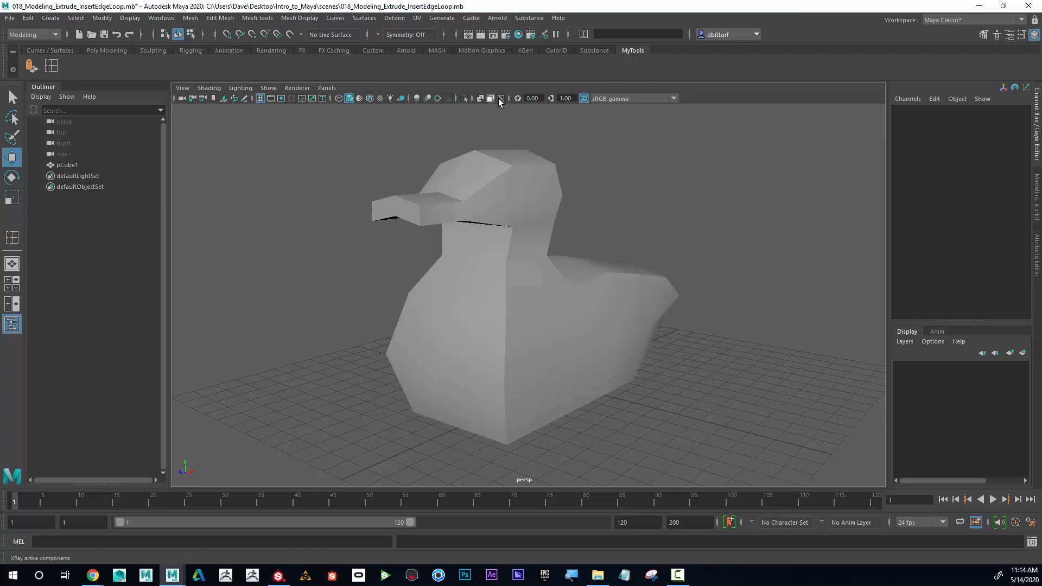
{"action": "left_click", "coordinate": [369, 99]}
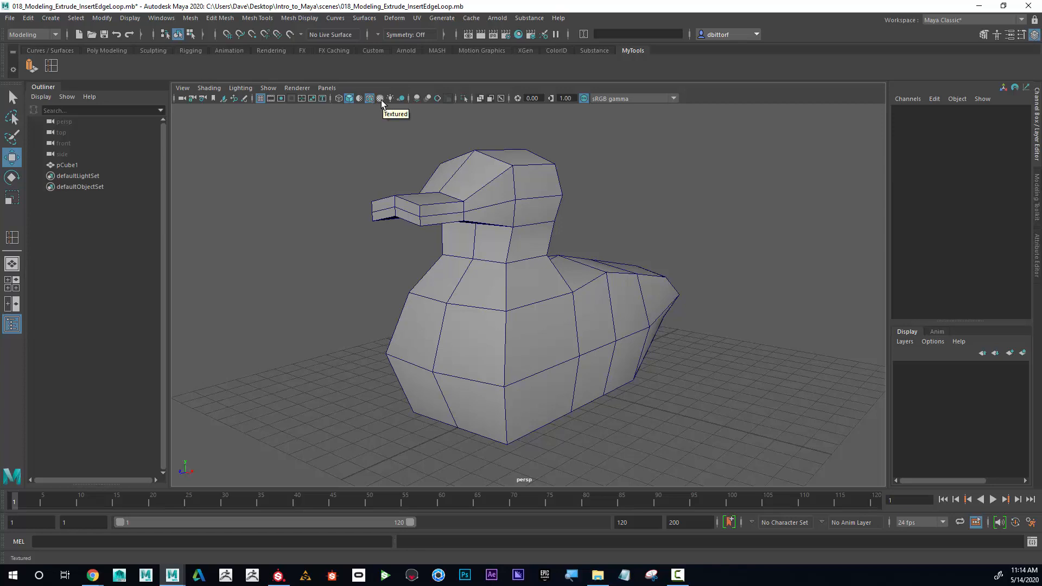
Compare the duck mesh in wireframe and shaded display, including from the side.
{"action": "key", "text": "4"}
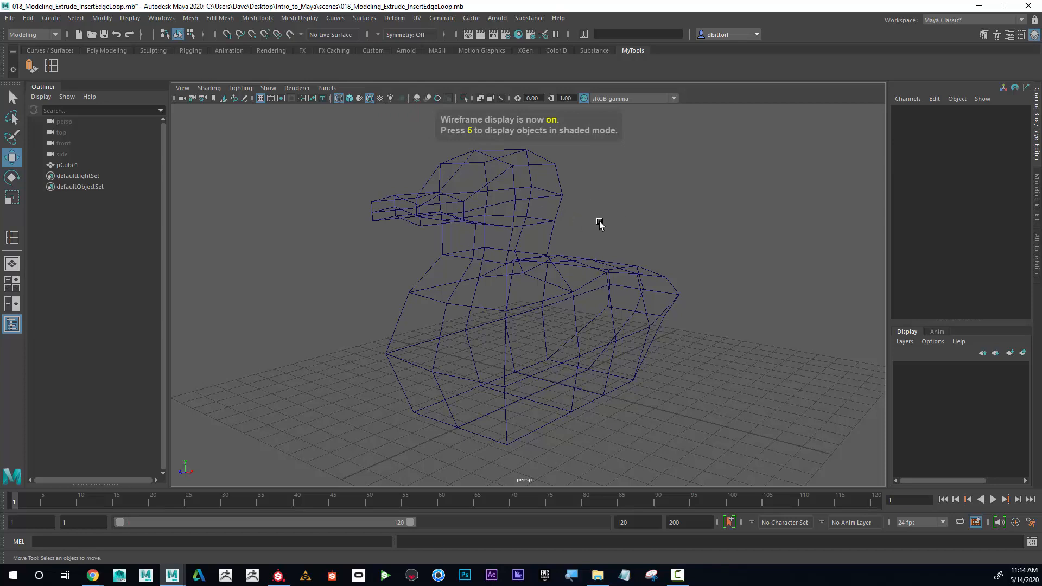
{"action": "key", "text": "5"}
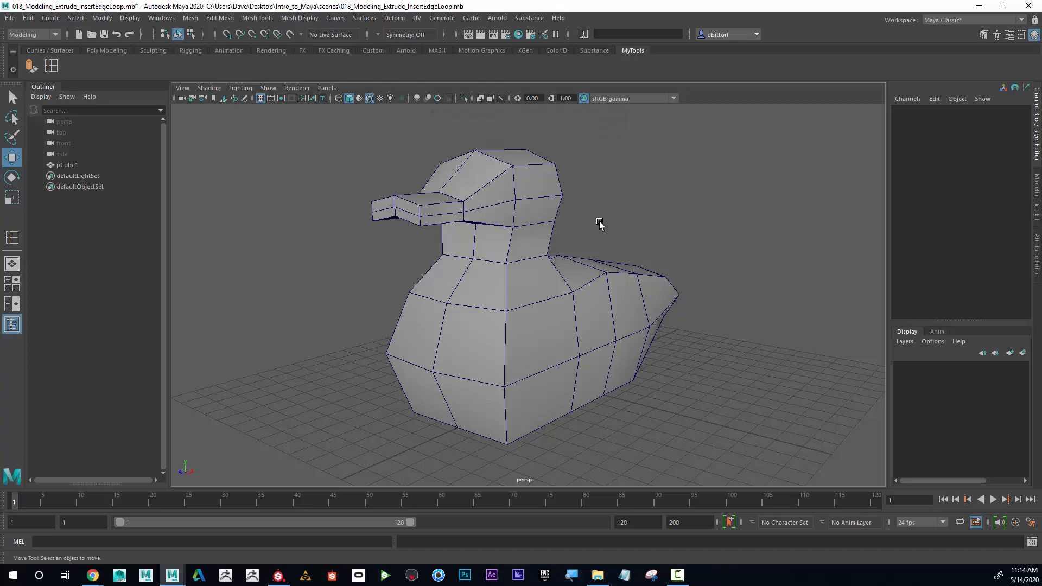
{"action": "key", "text": "4"}
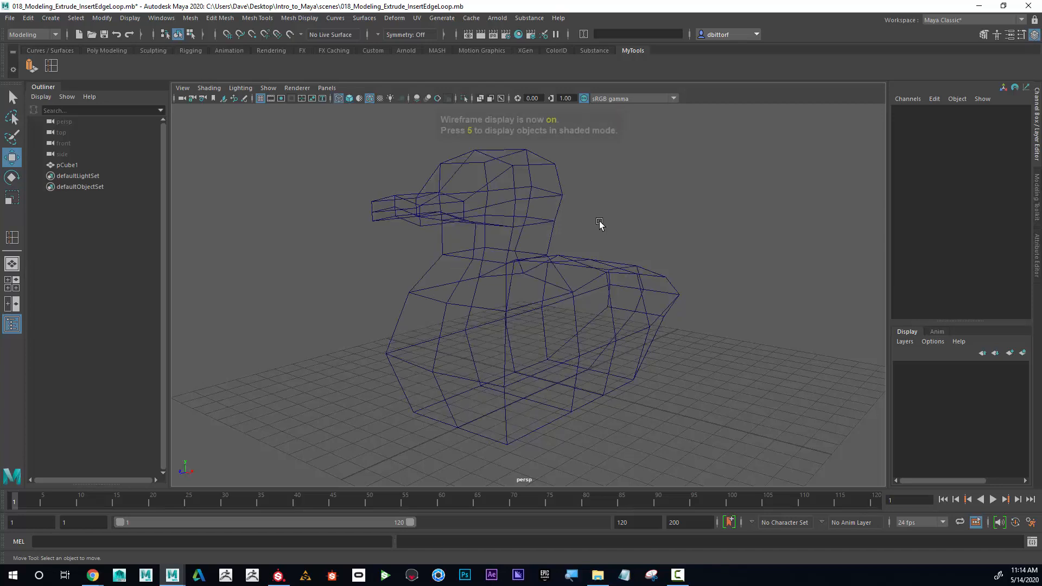
{"action": "key", "text": "5"}
{"action": "key", "text": "4"}
{"action": "key", "text": "5"}
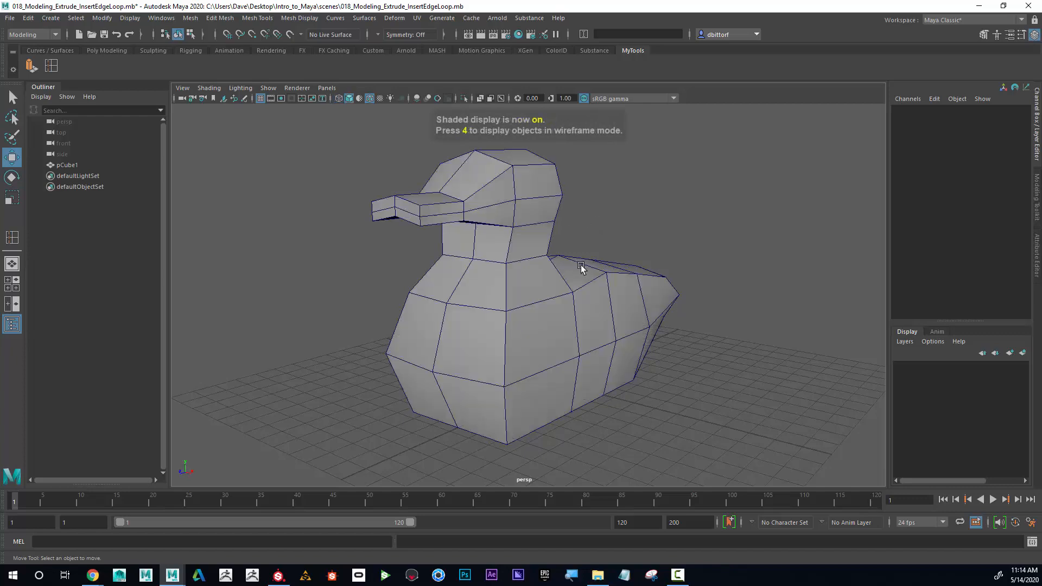
{"action": "left_click_drag", "start_coordinate": [581, 266], "coordinate": [542, 262], "text": "alt"}
{"action": "key", "text": "4"}
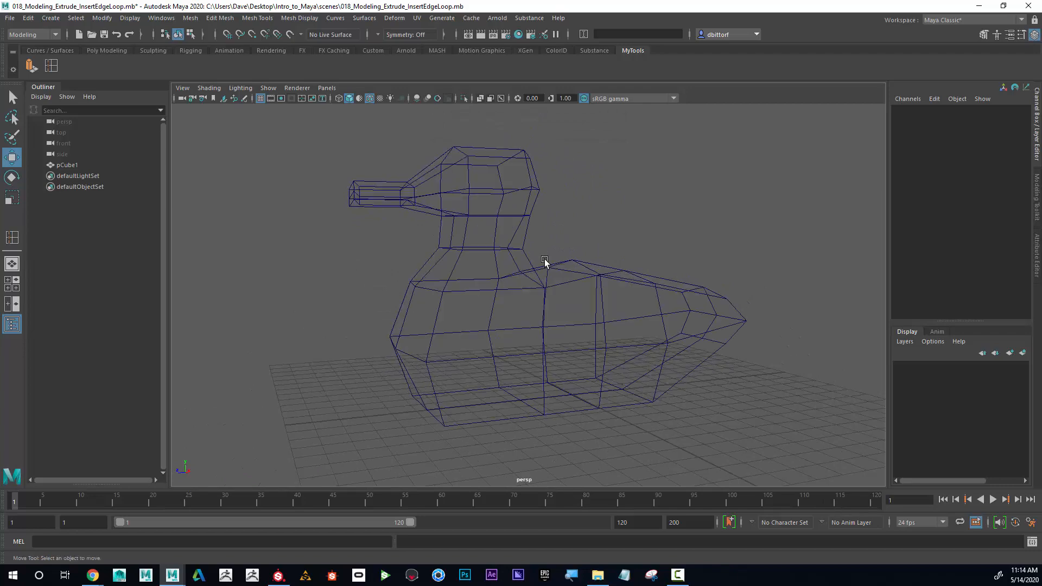
{"action": "key", "text": "5"}
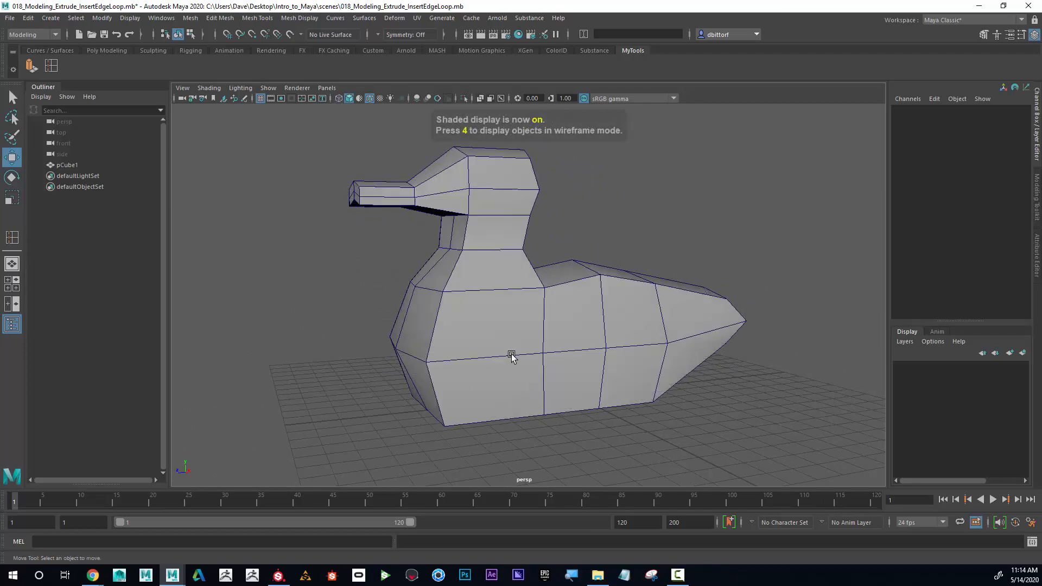
Raise the whole duck above the grid to a Translate Y of 9.05.
{"action": "left_click_drag", "start_coordinate": [511, 355], "coordinate": [502, 293], "text": "alt"}
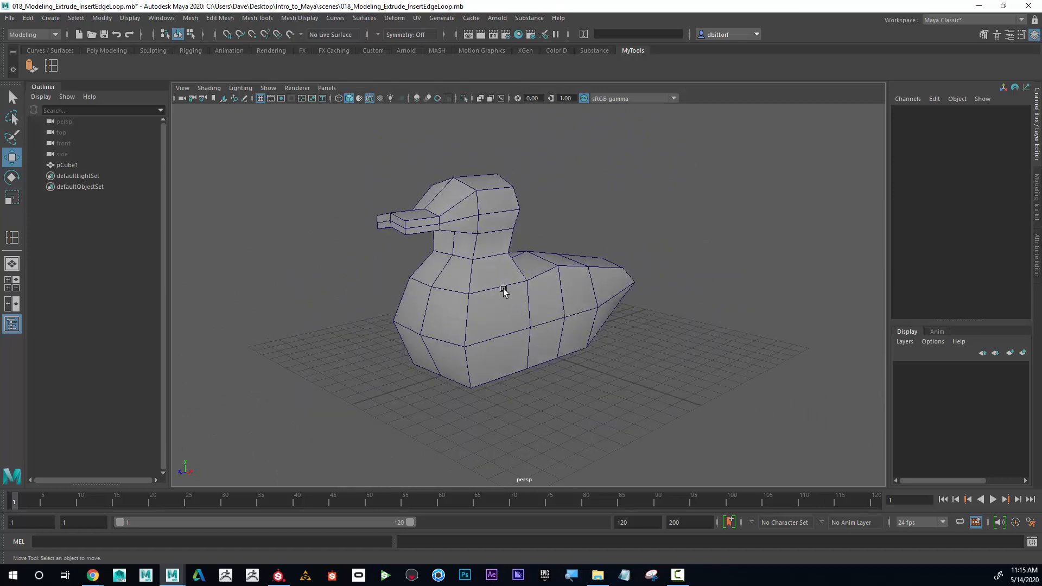
{"action": "left_click", "coordinate": [492, 292]}
{"action": "left_click_drag", "start_coordinate": [528, 254], "coordinate": [533, 166]}
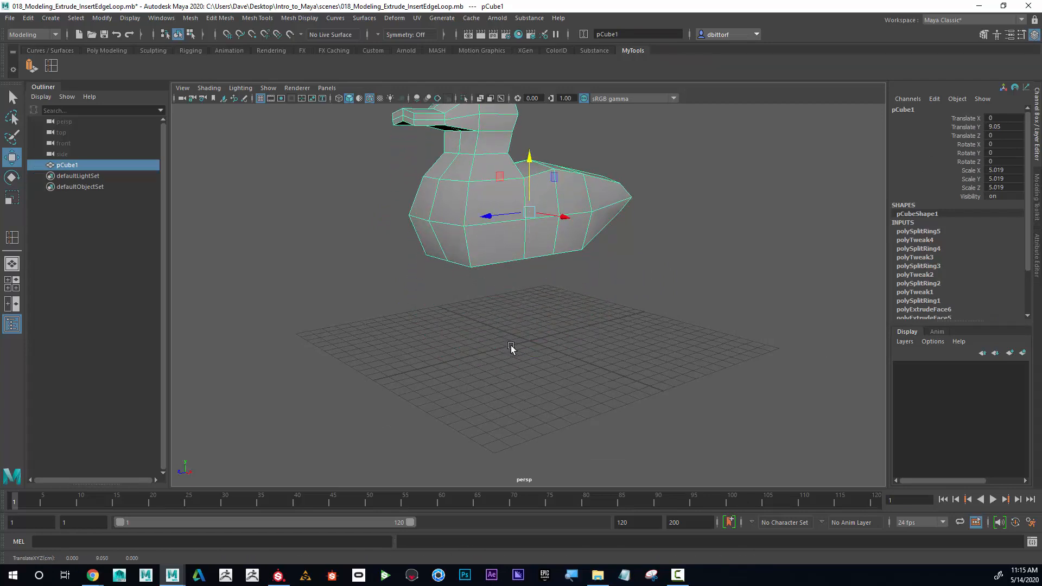
Extrude the front and rear lower side faces outward on both sides of the duck's body as leg stubs.
{"action": "left_click_drag", "start_coordinate": [468, 322], "coordinate": [521, 289], "text": "alt"}
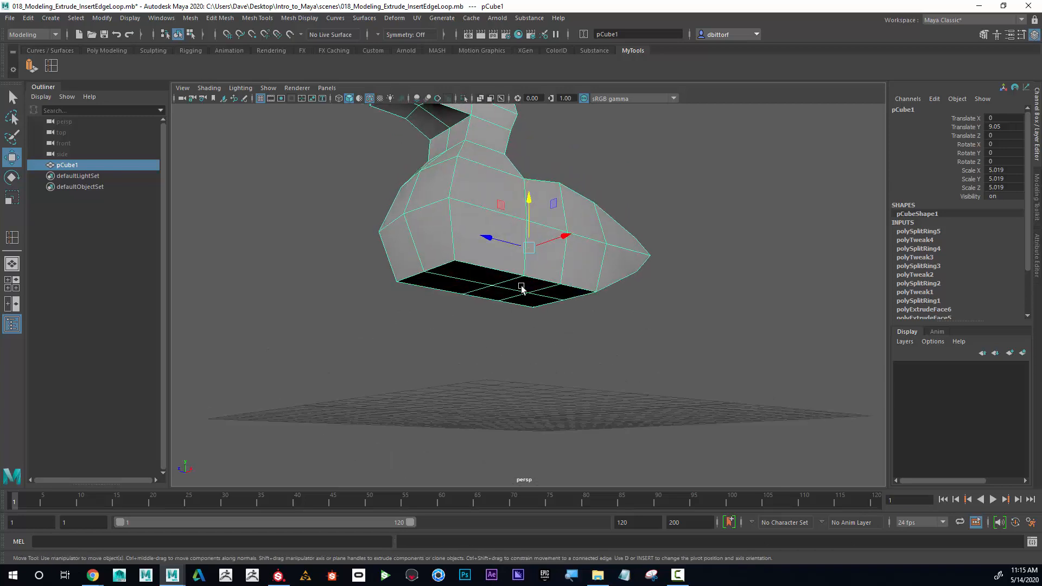
{"action": "right_click_drag", "start_coordinate": [496, 252], "coordinate": [496, 259]}
{"action": "left_click", "coordinate": [496, 250]}
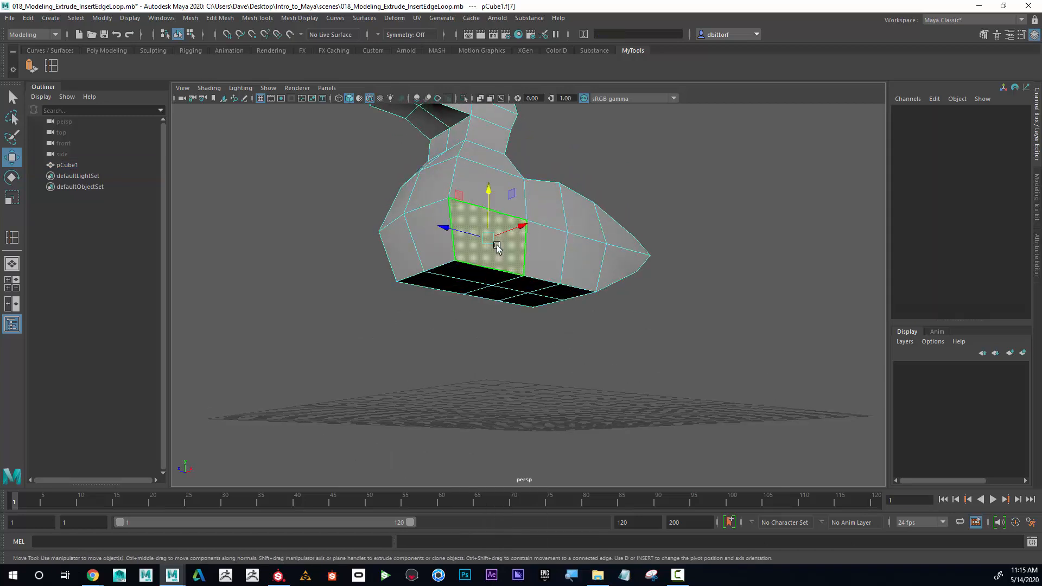
{"action": "left_click_drag", "start_coordinate": [588, 257], "coordinate": [609, 279], "text": "alt"}
{"action": "left_click", "coordinate": [588, 214], "text": "shift"}
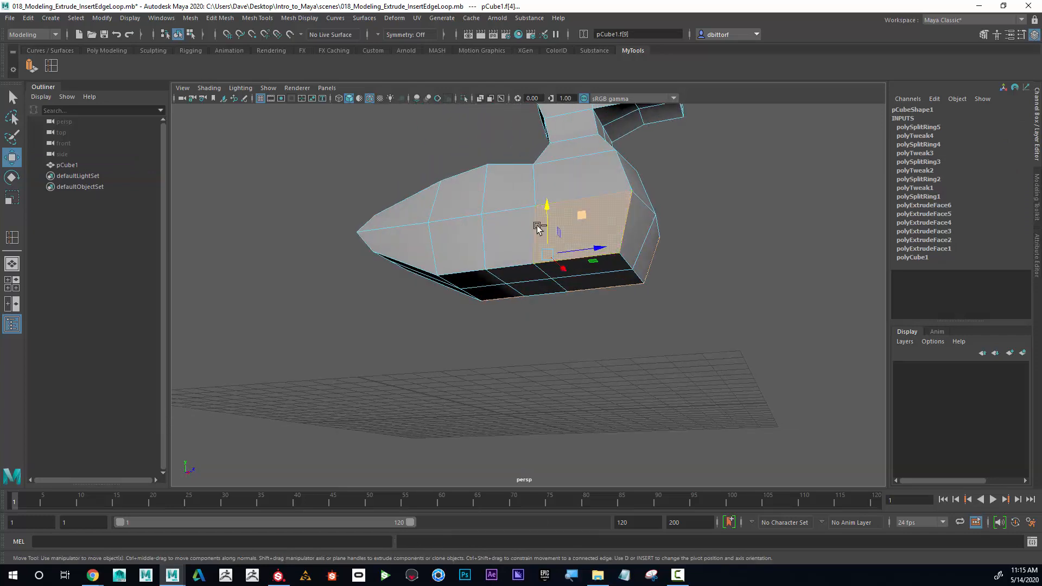
{"action": "left_click_drag", "start_coordinate": [654, 319], "coordinate": [472, 334], "text": "alt"}
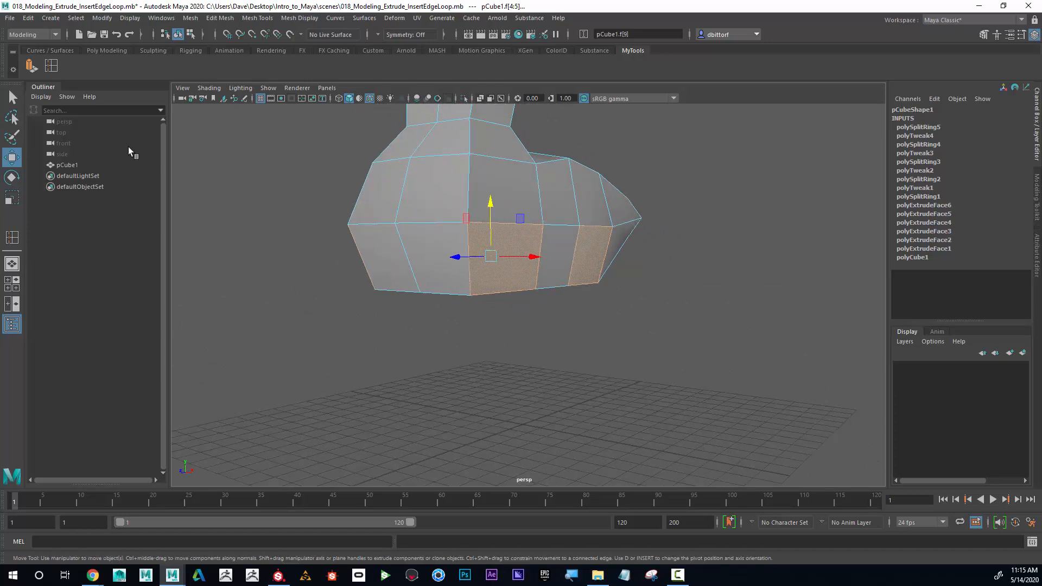
{"action": "left_click", "coordinate": [30, 66]}
{"action": "left_click_drag", "start_coordinate": [528, 260], "coordinate": [654, 282], "text": "alt"}
Select the underside faces of all four leg stubs.
{"action": "left_click_drag", "start_coordinate": [624, 239], "coordinate": [494, 259], "text": "alt"}
{"action": "right_click_drag", "start_coordinate": [494, 259], "coordinate": [571, 225], "text": "alt"}
{"action": "left_click", "coordinate": [572, 225]}
{"action": "left_click", "coordinate": [404, 237], "text": "shift"}
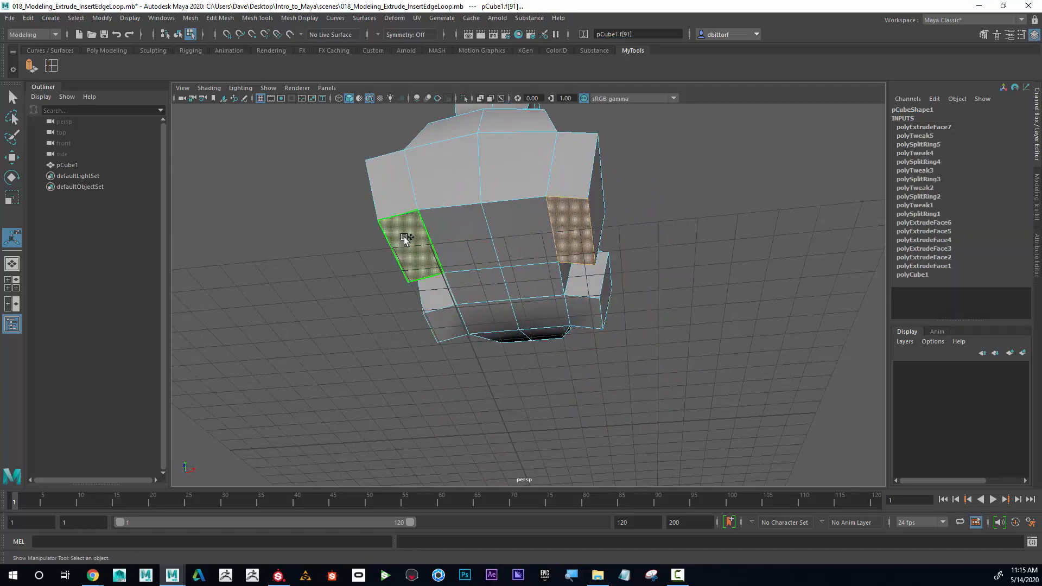
{"action": "left_click", "coordinate": [446, 318], "text": "shift"}
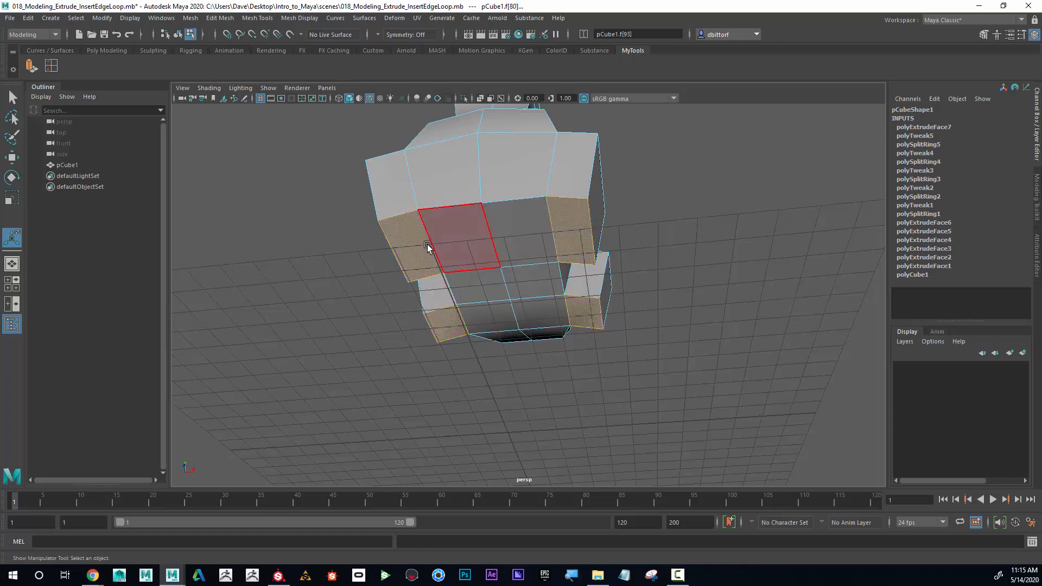
Try to extrude the four leg stubs' underside faces with a Local Translate Z of 5.37.
{"action": "left_click_drag", "start_coordinate": [557, 290], "coordinate": [497, 316], "text": "alt"}
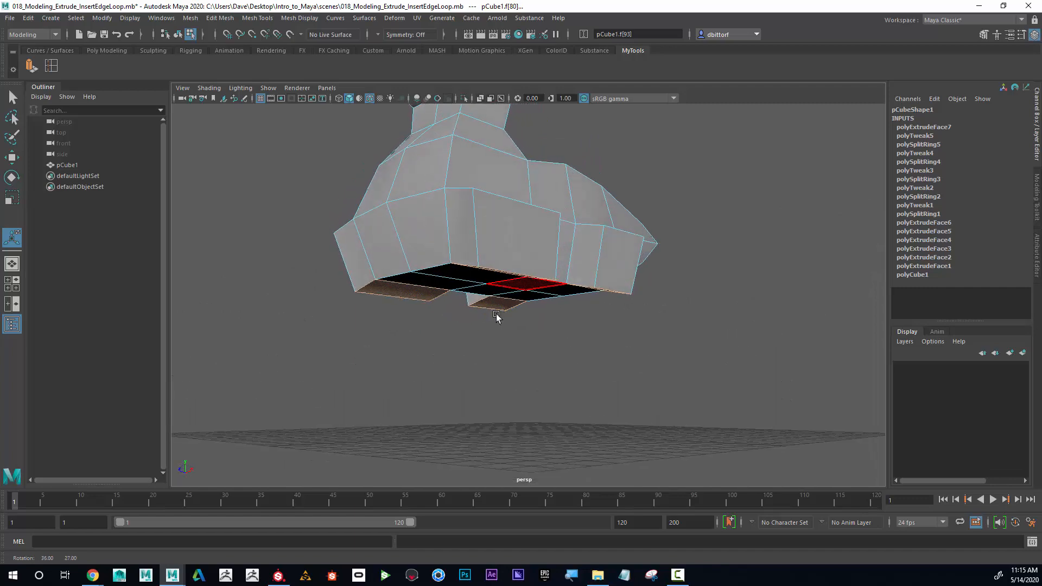
{"action": "left_click", "coordinate": [29, 66]}
{"action": "left_click_drag", "start_coordinate": [490, 221], "coordinate": [544, 247], "text": "alt"}
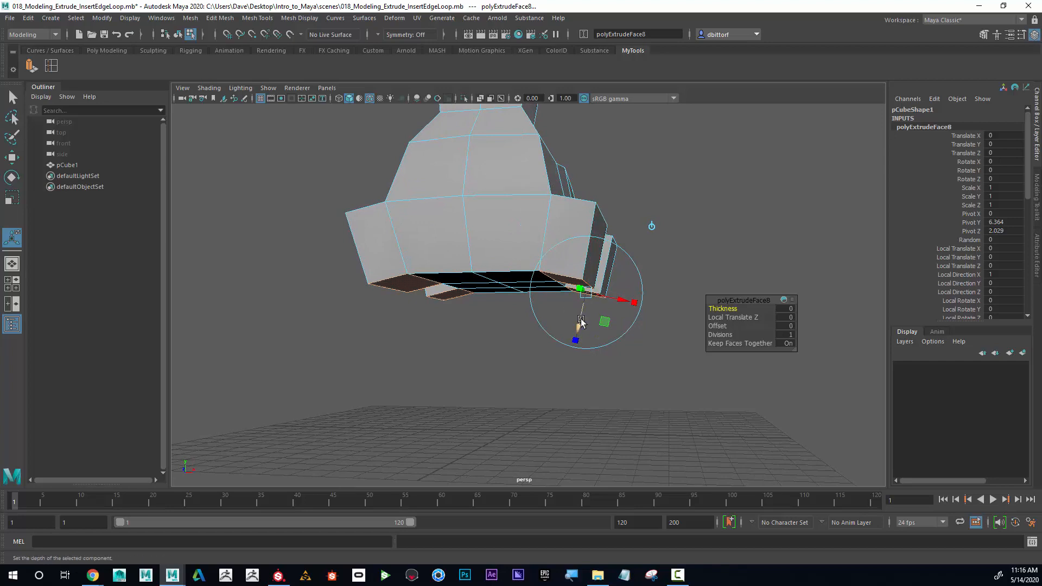
{"action": "left_click_drag", "start_coordinate": [577, 319], "coordinate": [516, 349], "text": "alt"}
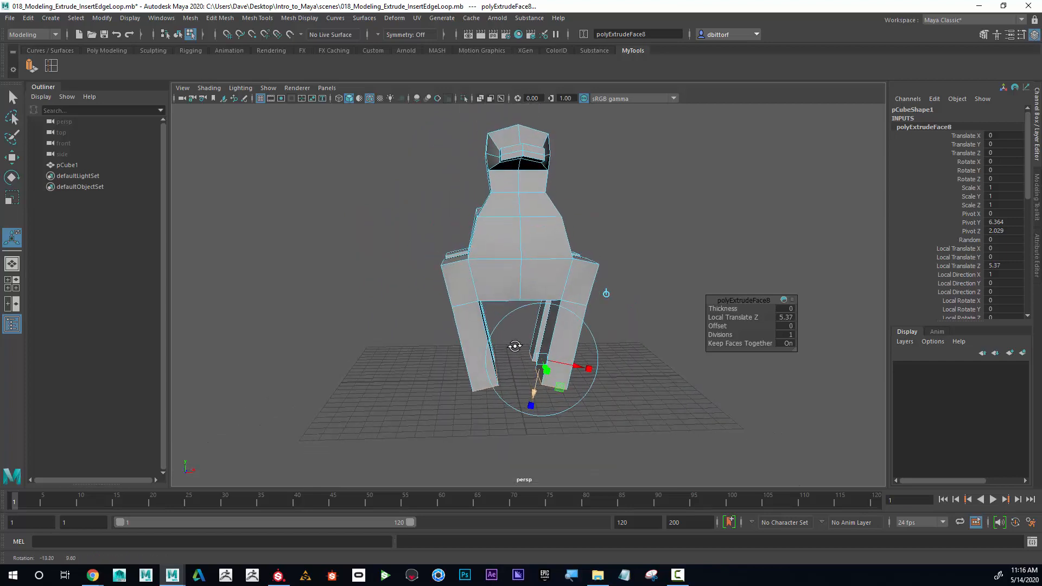
{"action": "key", "text": "ctrl+z"}
{"action": "key", "text": "ctrl+z"}
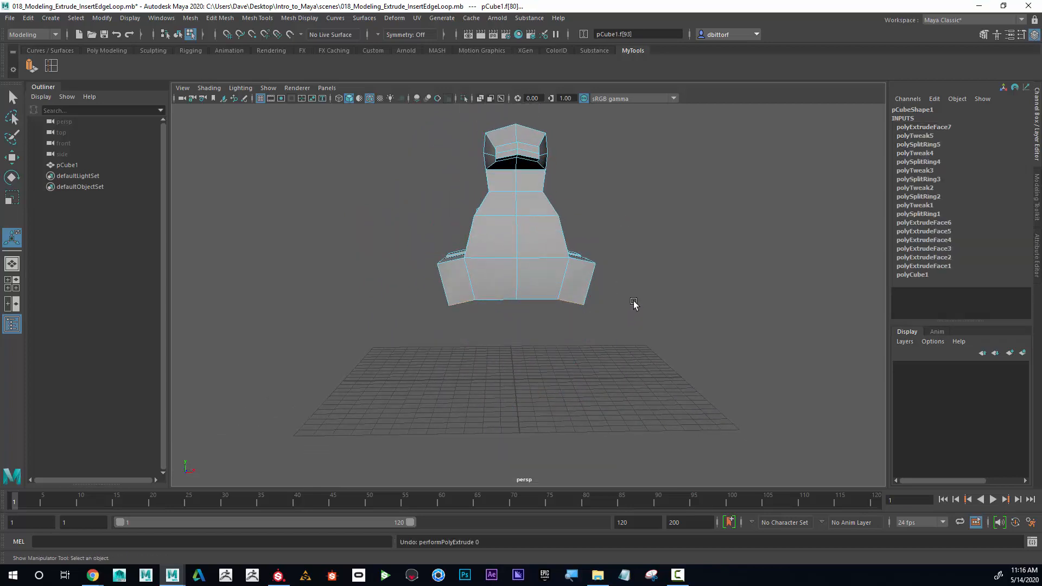
Extrude the four underside faces straight down in world space to Translate Y -6.17 and flatten the leg ends to Scale Y 0.048.
{"action": "left_click_drag", "start_coordinate": [624, 284], "coordinate": [607, 255], "text": "alt"}
{"action": "right_click_drag", "start_coordinate": [606, 255], "coordinate": [742, 294], "text": "alt"}
{"action": "left_click_drag", "start_coordinate": [742, 294], "coordinate": [678, 308], "text": "alt"}
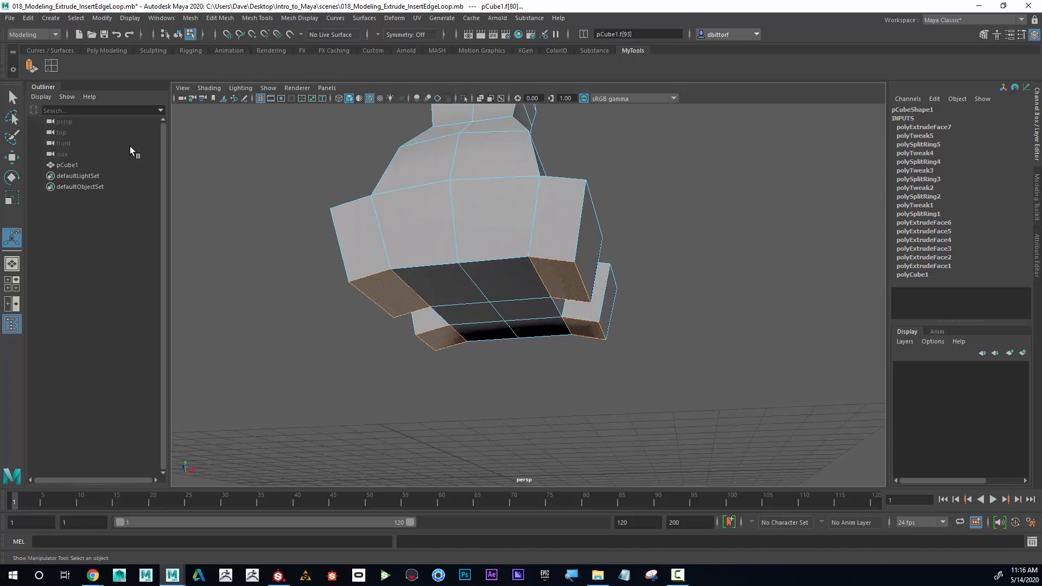
{"action": "left_click", "coordinate": [31, 65]}
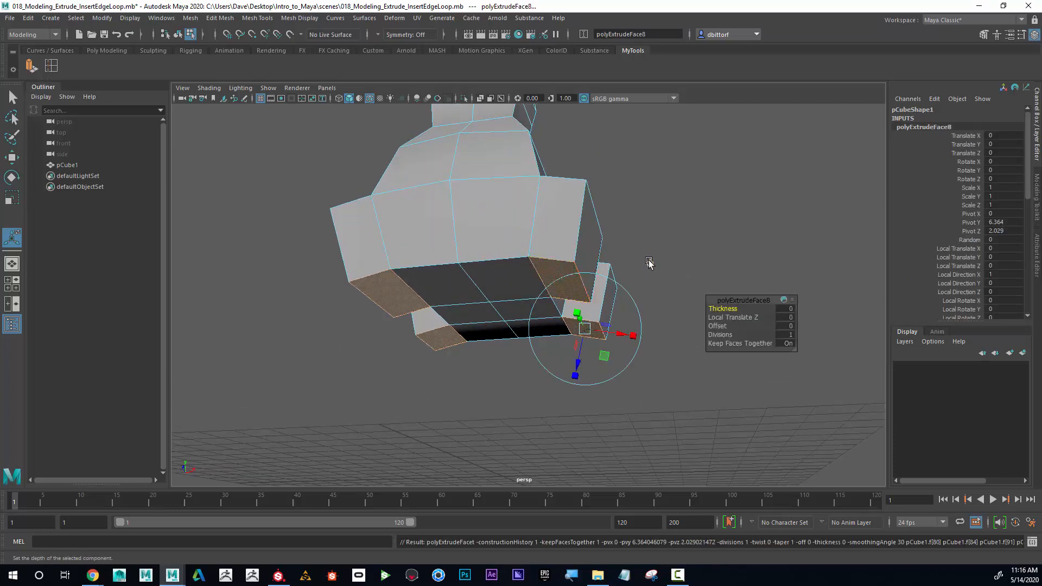
{"action": "left_click", "coordinate": [651, 262]}
{"action": "left_click_drag", "start_coordinate": [651, 264], "coordinate": [560, 275], "text": "alt"}
{"action": "left_click_drag", "start_coordinate": [495, 280], "coordinate": [494, 396]}
{"action": "left_click_drag", "start_coordinate": [591, 365], "coordinate": [538, 270], "text": "alt"}
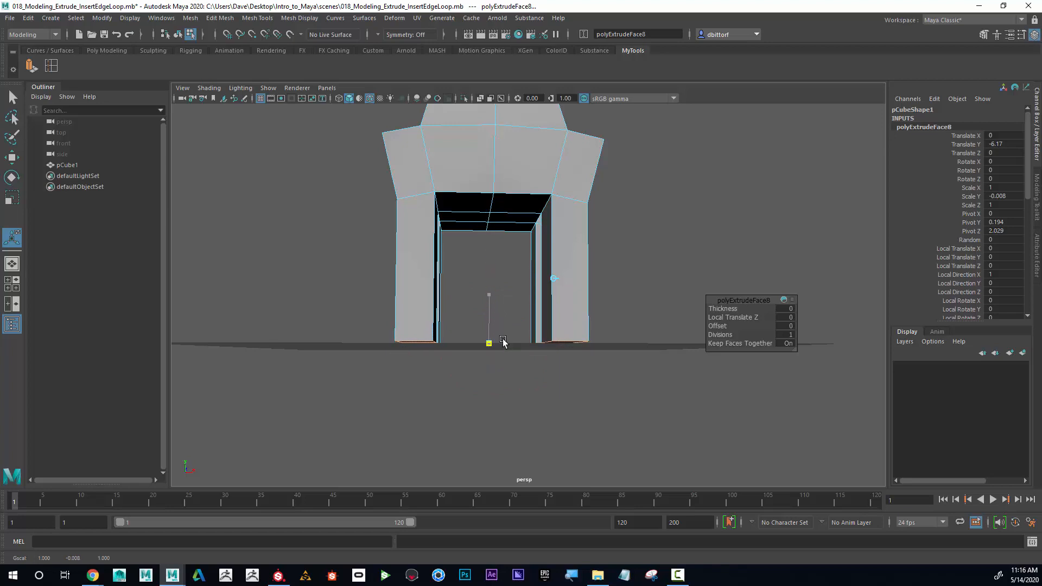
{"action": "left_click_drag", "start_coordinate": [558, 287], "coordinate": [413, 342], "text": "alt"}
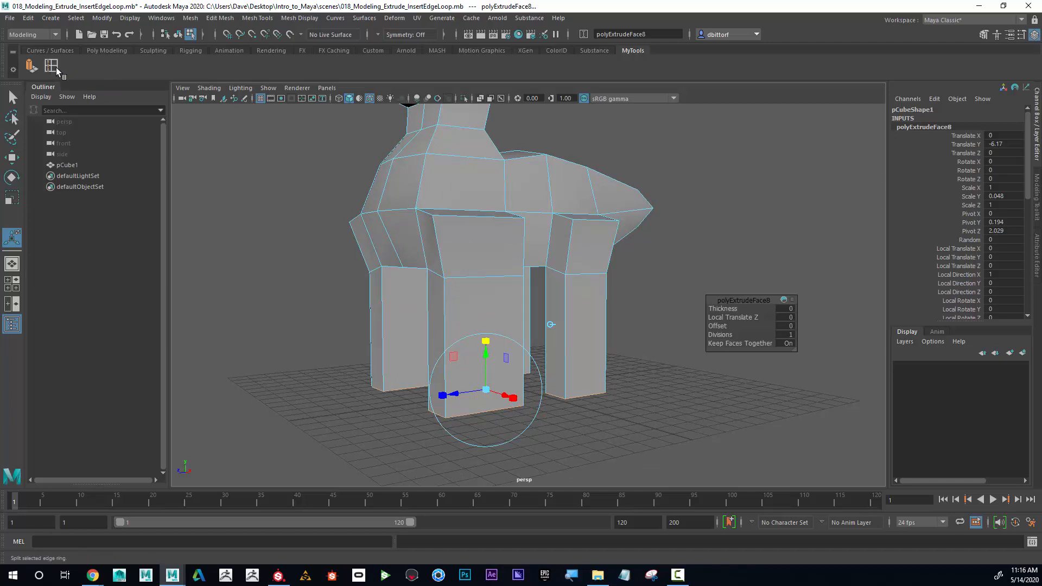
Return the duck mesh to object mode and turn on Object X symmetry.
{"action": "left_click_drag", "start_coordinate": [335, 232], "coordinate": [495, 251], "text": "alt"}
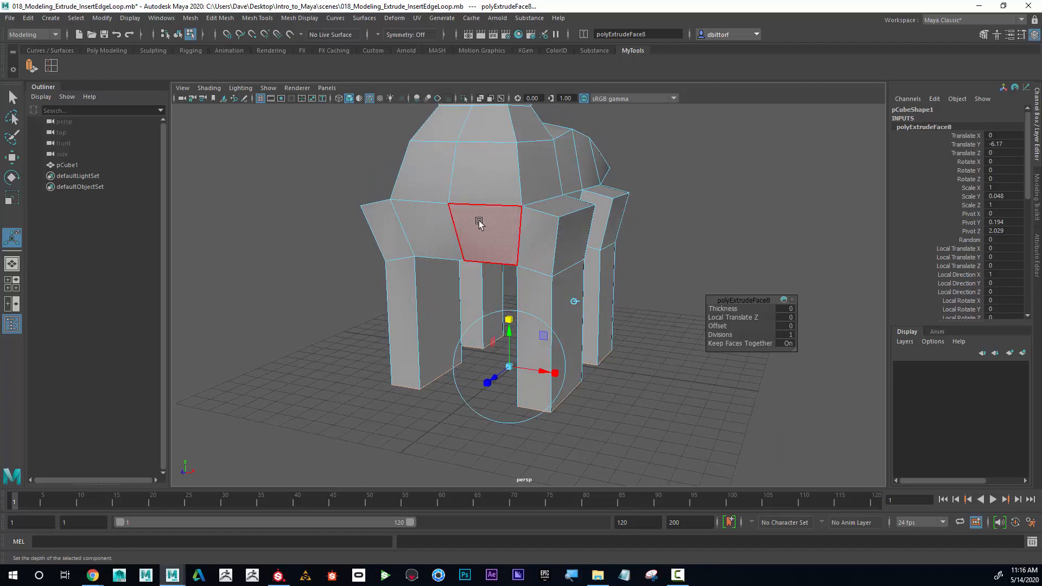
{"action": "key", "text": "F8"}
{"action": "key", "text": "q"}
{"action": "mouse_move", "coordinate": [438, 273]}
{"action": "right_mouse_down", "text": "alt"}
{"action": "mouse_move", "coordinate": [504, 290]}
{"action": "mouse_move", "coordinate": [423, 277]}
{"action": "right_mouse_up", "text": "alt"}
{"action": "middle_click_drag", "start_coordinate": [423, 276], "coordinate": [426, 305], "text": "alt"}
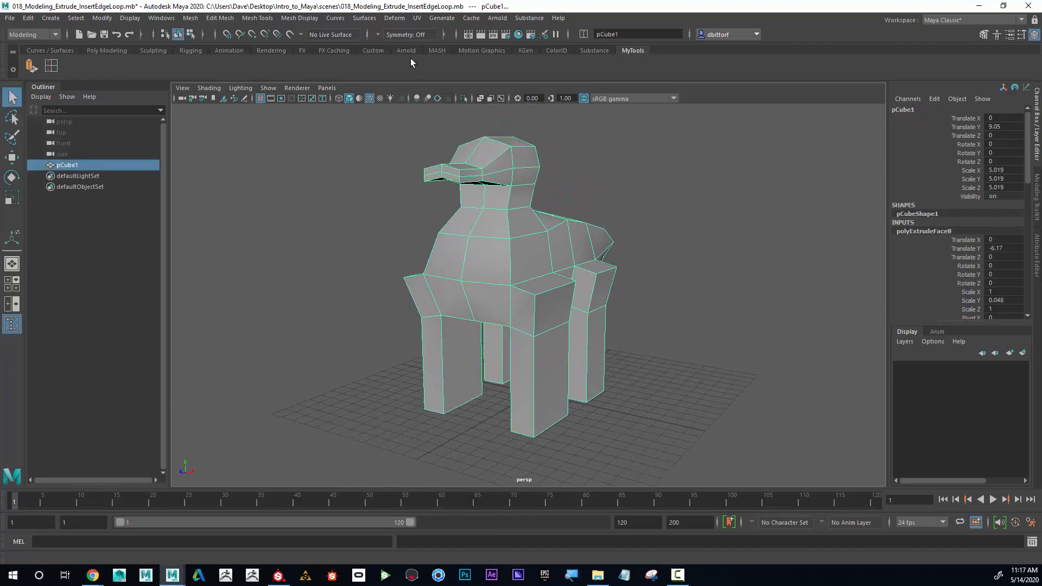
{"action": "left_click", "coordinate": [378, 35]}
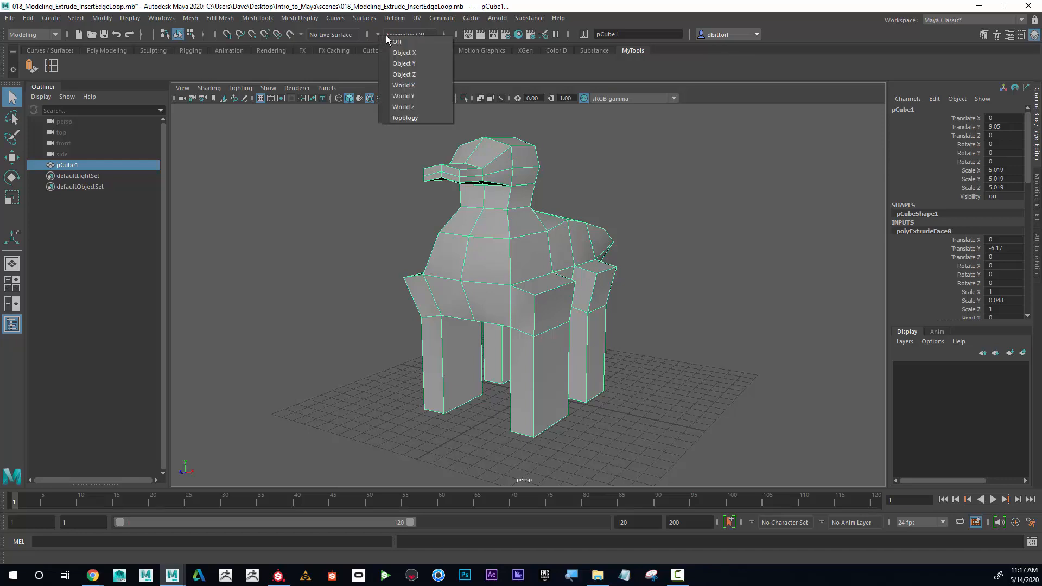
{"action": "left_click", "coordinate": [420, 53]}
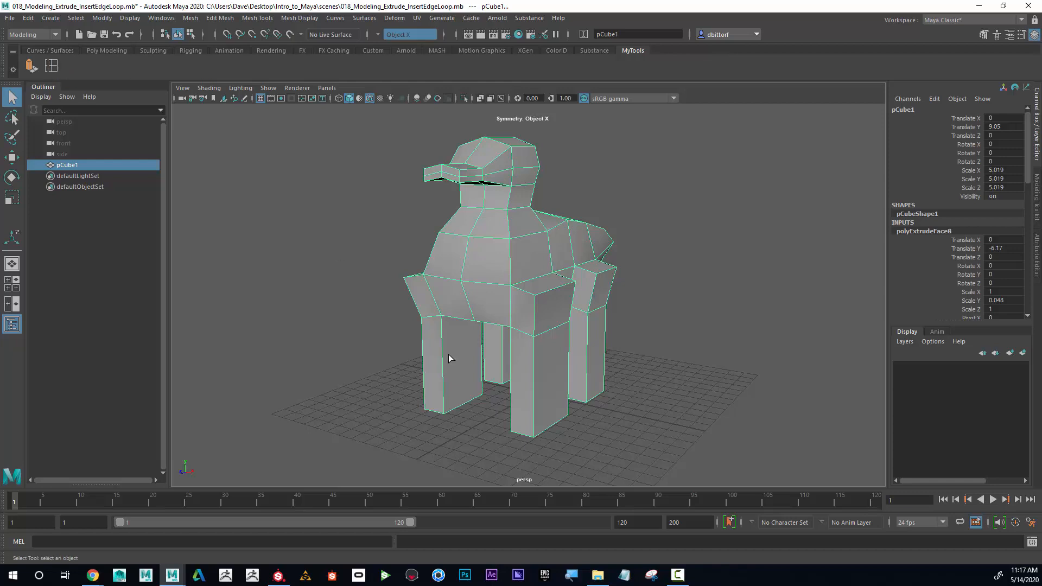
Insert edge loops around all four legs just above their lower ends to define the feet.
{"action": "key", "text": "g"}
{"action": "left_click_drag", "start_coordinate": [531, 408], "coordinate": [532, 417]}
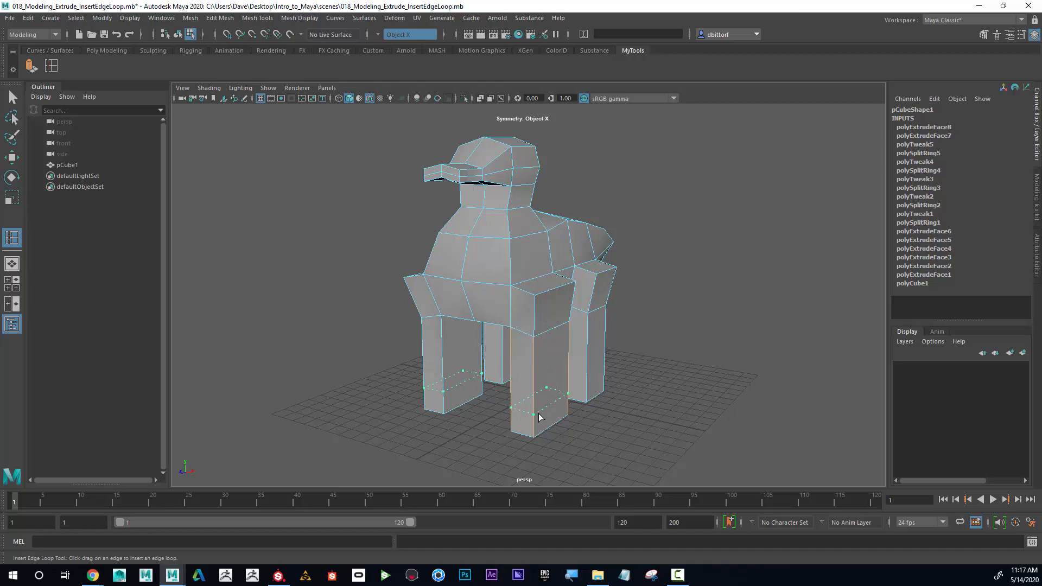
{"action": "left_click_drag", "start_coordinate": [539, 412], "coordinate": [539, 412]}
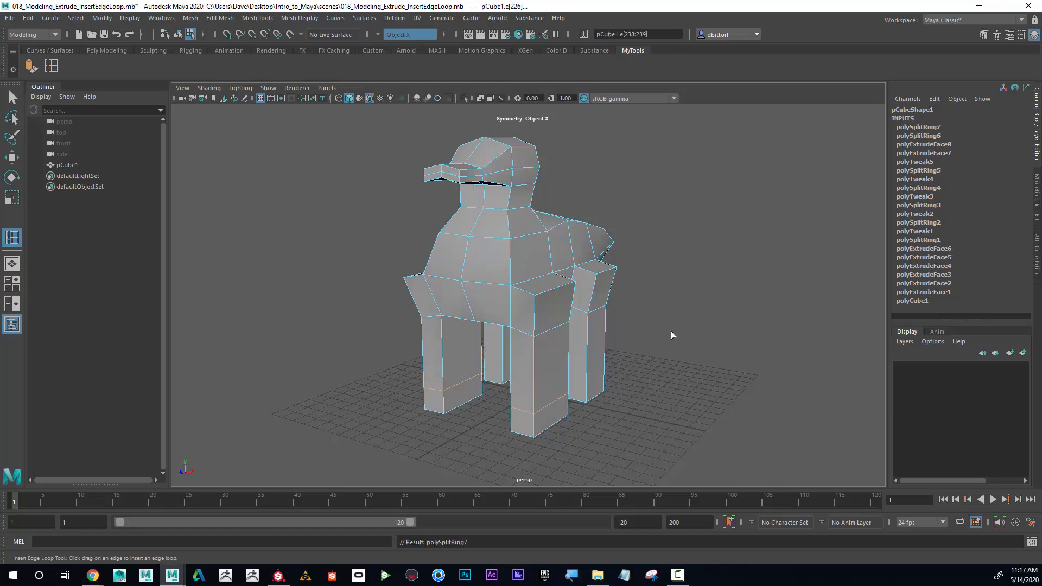
{"action": "left_click_drag", "start_coordinate": [669, 318], "coordinate": [561, 366], "text": "alt"}
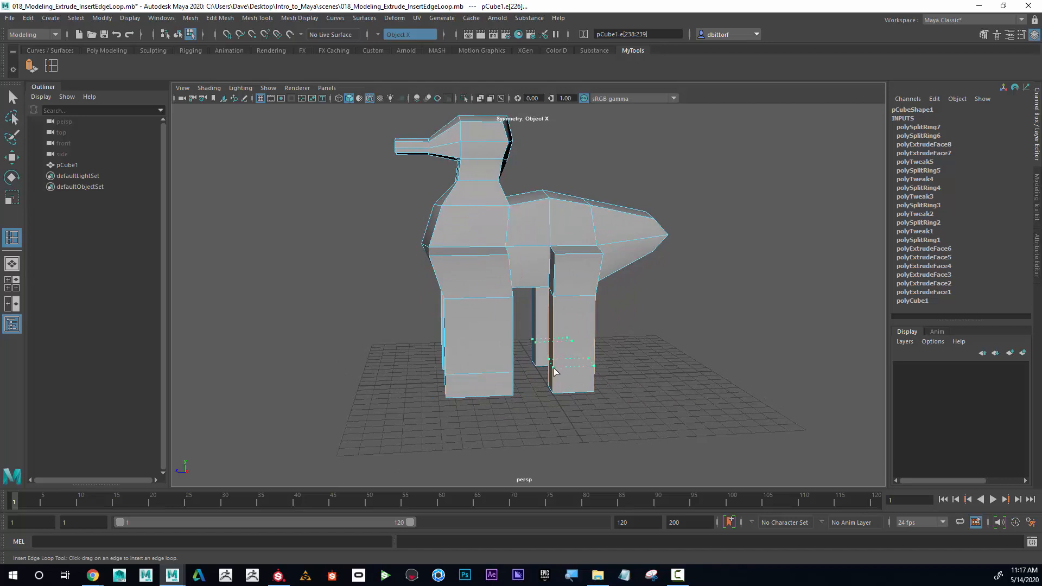
{"action": "left_click", "coordinate": [554, 364]}
{"action": "left_click_drag", "start_coordinate": [556, 370], "coordinate": [631, 319], "text": "alt"}
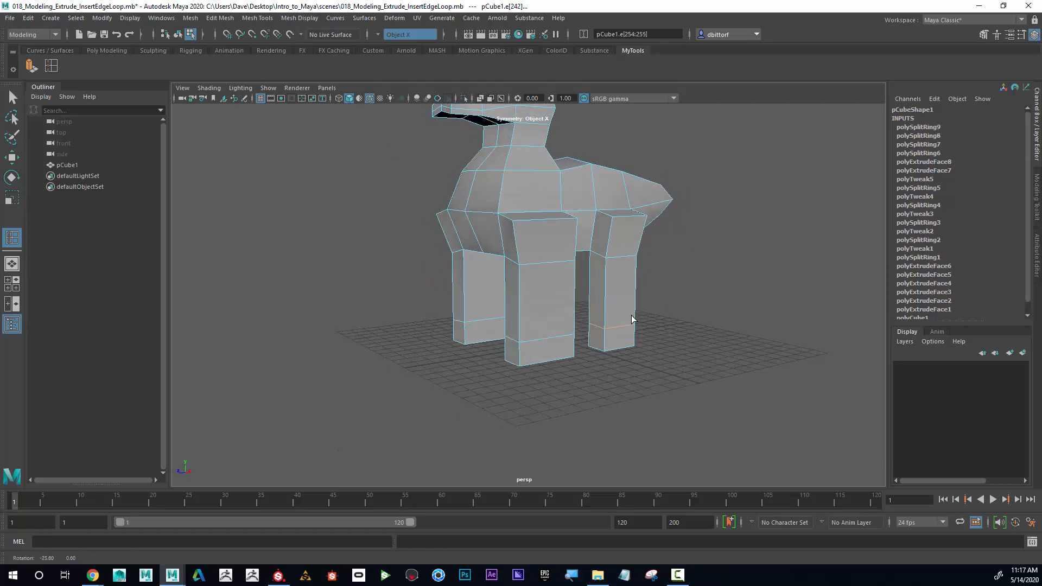
Move the front faces of both front feet back toward the tail so the front legs taper downward.
{"action": "left_click", "coordinate": [11, 97]}
{"action": "scroll", "coordinate": [455, 316], "scroll_direction": "up", "scroll_amount": 3}
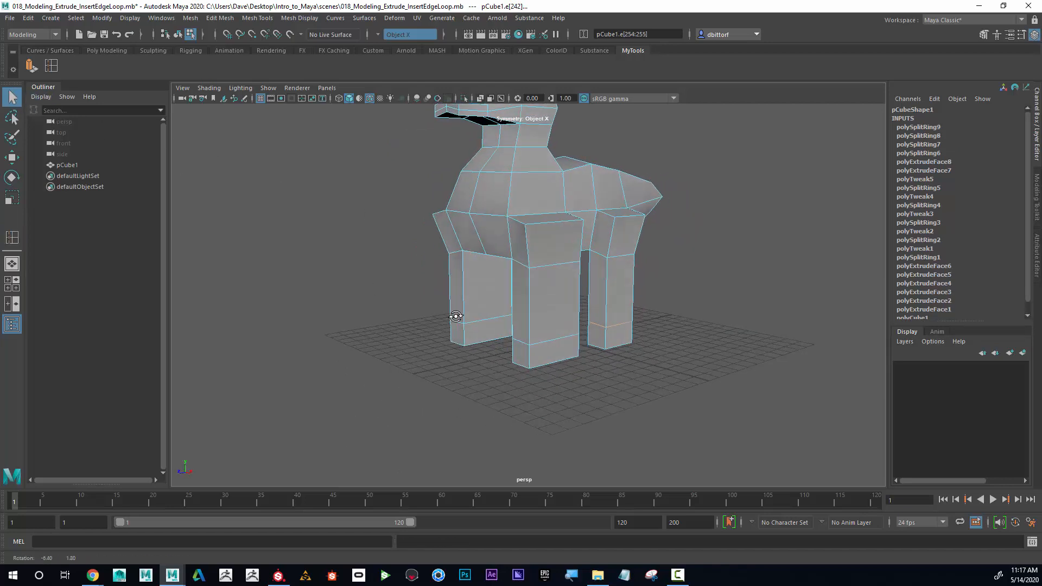
{"action": "right_click_drag", "start_coordinate": [521, 379], "coordinate": [523, 312]}
{"action": "left_click", "coordinate": [522, 369]}
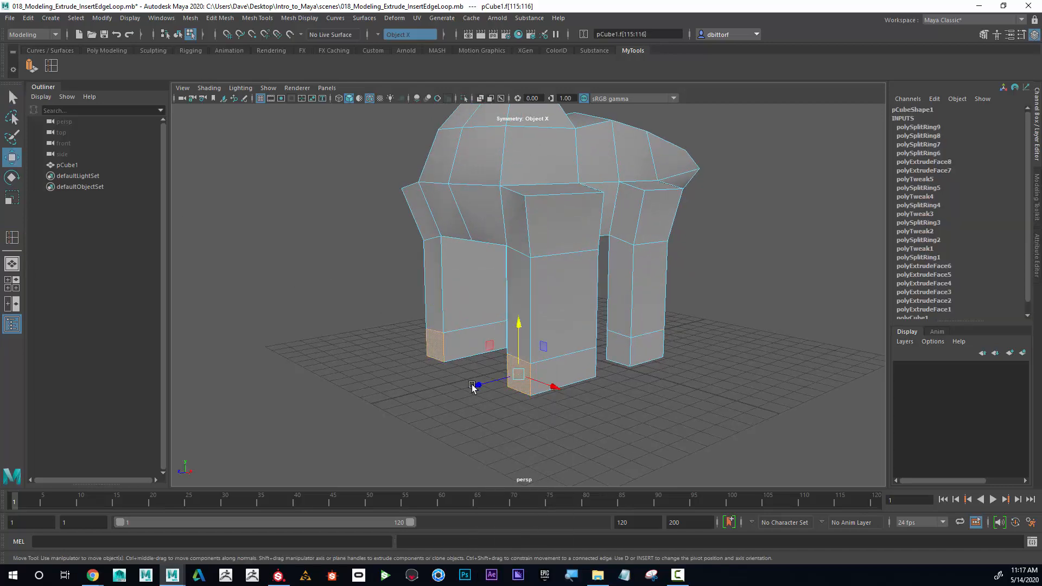
{"action": "left_click_drag", "start_coordinate": [481, 386], "coordinate": [504, 376]}
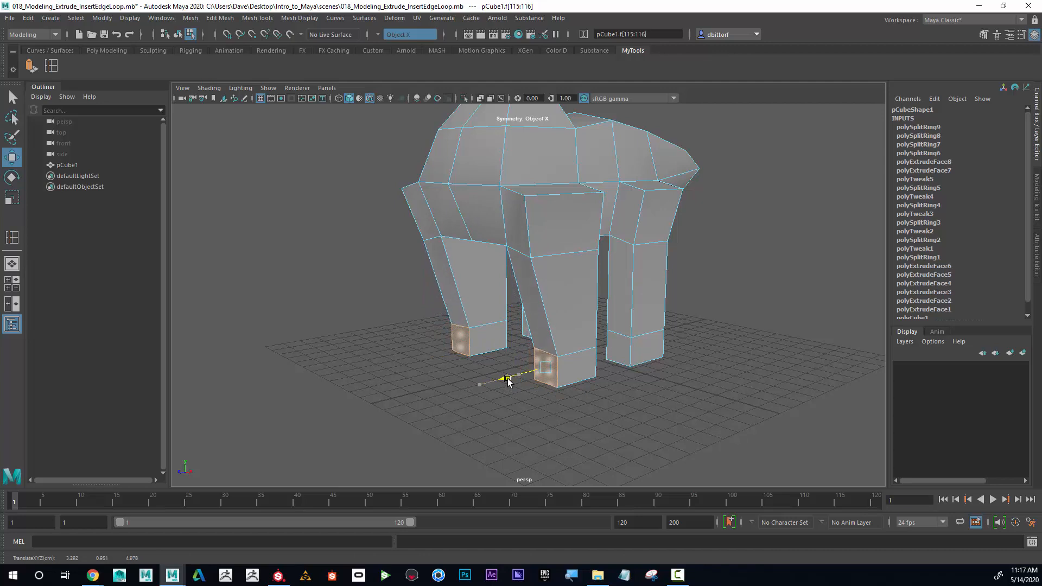
Shift the front and back faces of both rear feet toward the tail so the rear legs slant backward.
{"action": "left_click", "coordinate": [516, 233]}
{"action": "left_click_drag", "start_coordinate": [478, 225], "coordinate": [580, 287]}
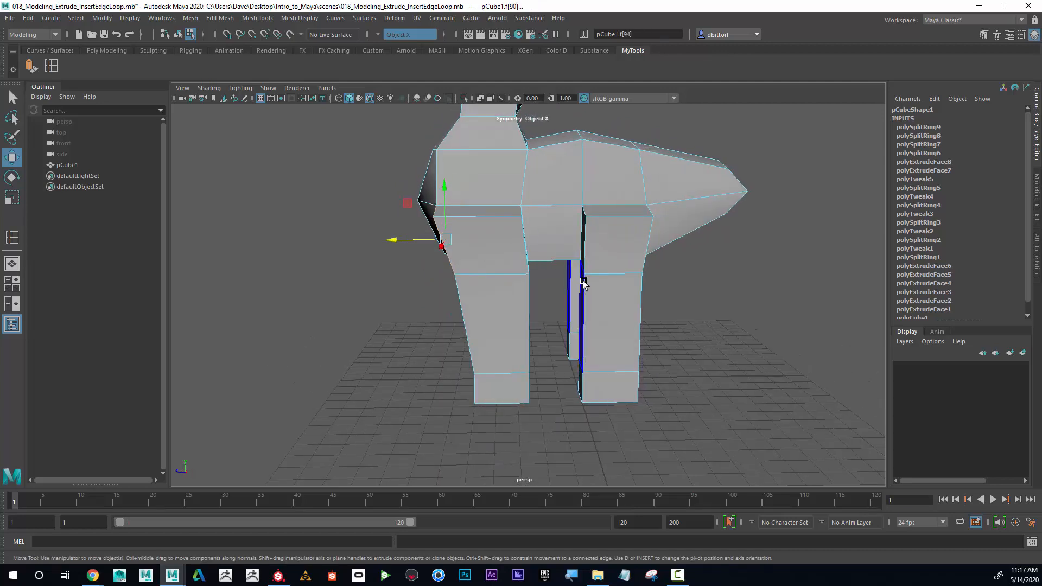
{"action": "left_click", "coordinate": [580, 382]}
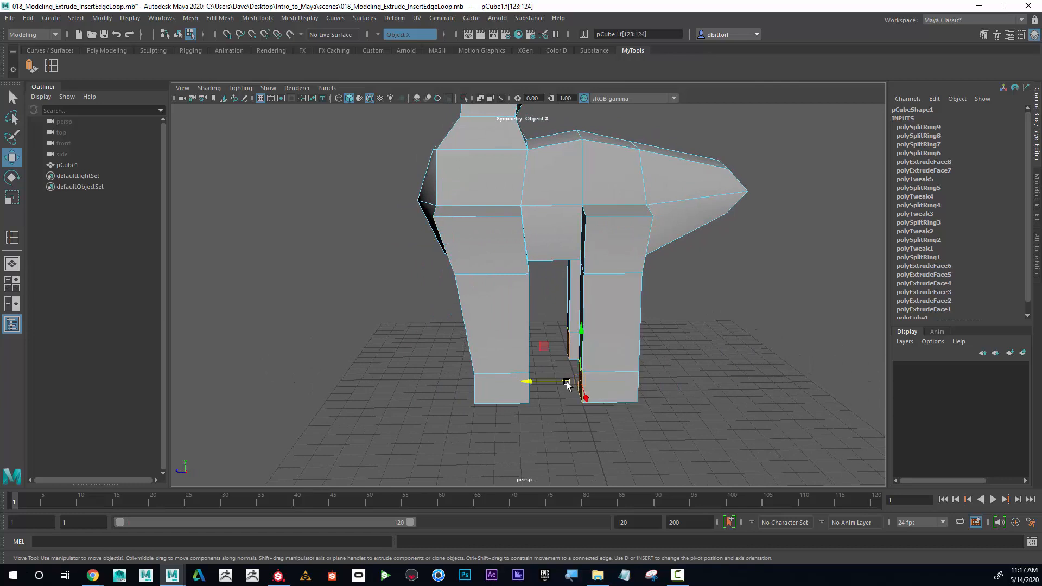
{"action": "left_click_drag", "start_coordinate": [562, 384], "coordinate": [581, 385]}
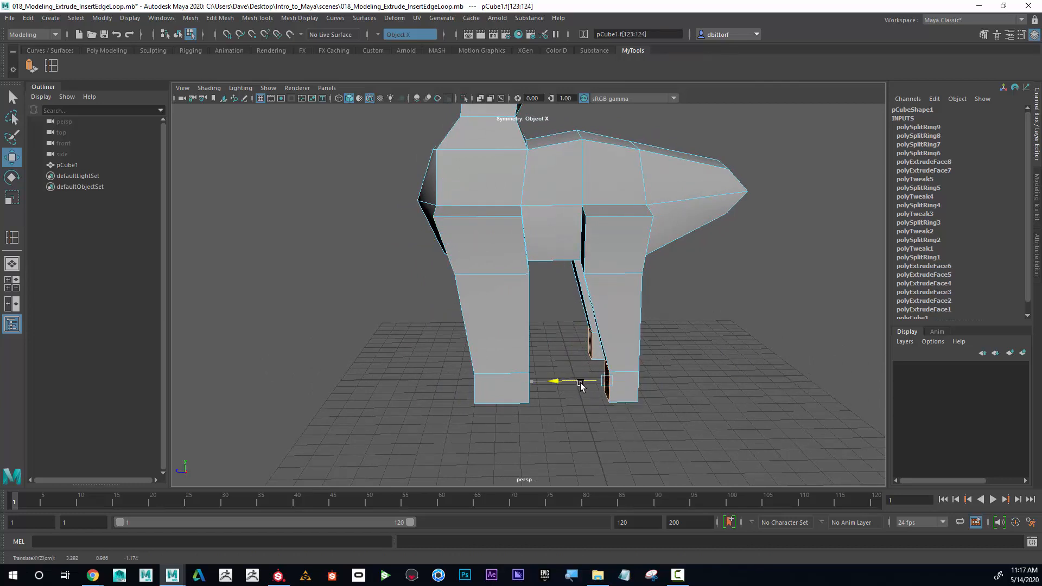
{"action": "left_click_drag", "start_coordinate": [697, 354], "coordinate": [593, 381], "text": "alt"}
{"action": "left_click", "coordinate": [605, 389]}
{"action": "left_click_drag", "start_coordinate": [629, 305], "coordinate": [653, 293], "text": "alt"}
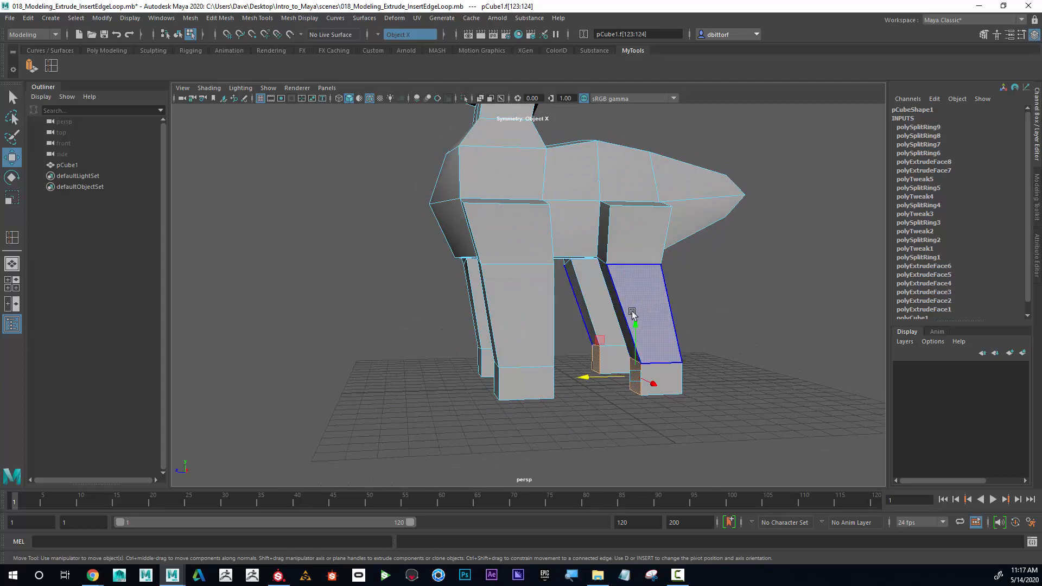
Insert an edge loop around both rear legs at knee height.
{"action": "left_click", "coordinate": [51, 69]}
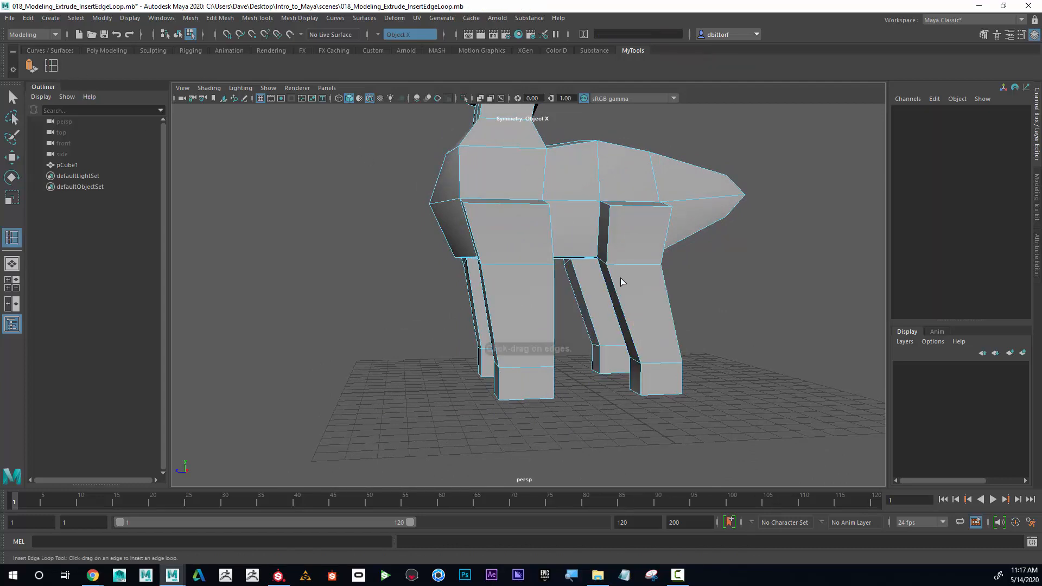
{"action": "left_click", "coordinate": [620, 307]}
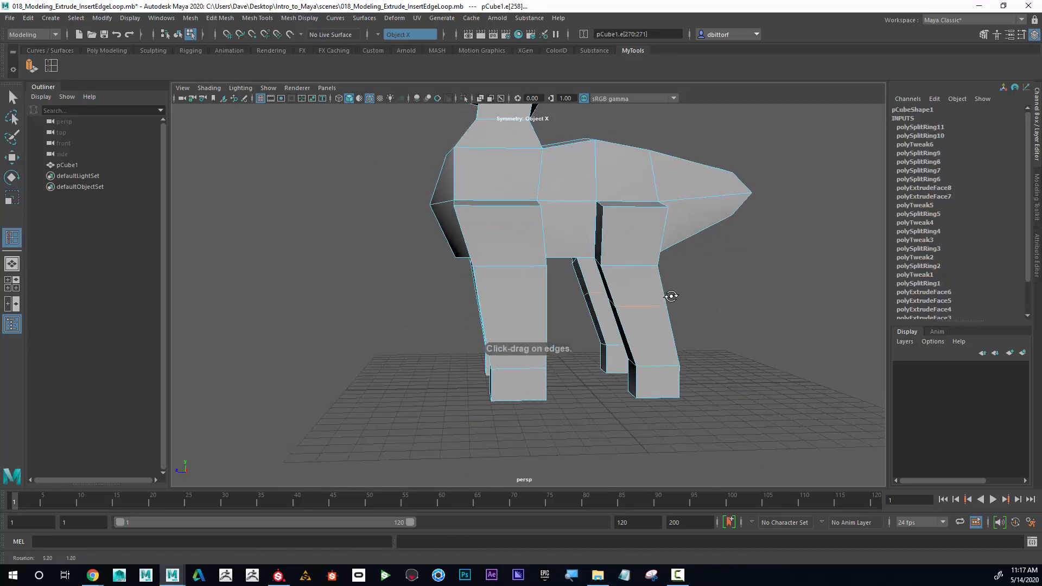
{"action": "left_click_drag", "start_coordinate": [672, 295], "coordinate": [547, 277], "text": "alt"}
Move the back edges of the rear legs' knee loops forward toward the head.
{"action": "key", "text": "w"}
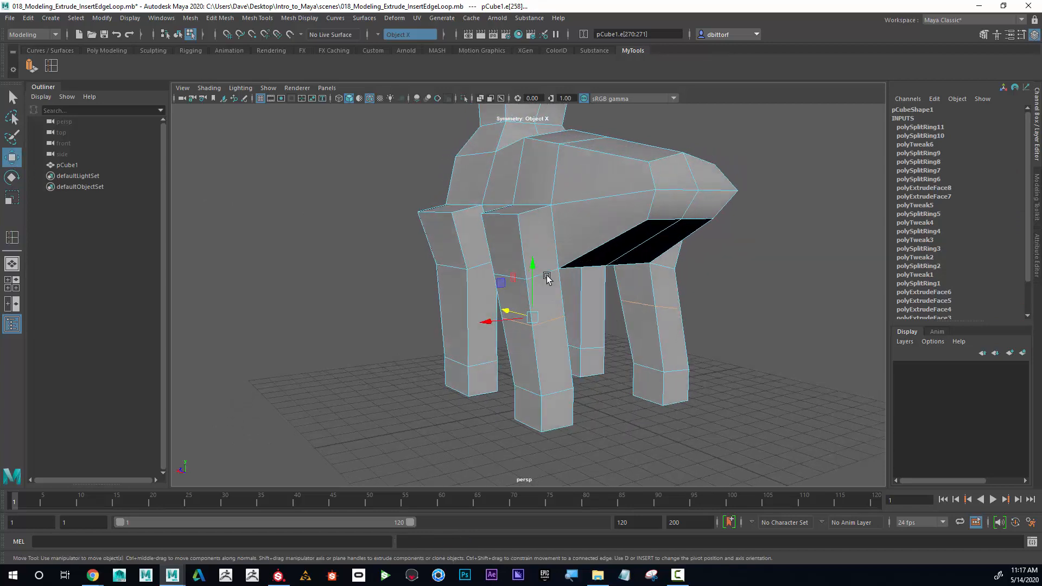
{"action": "right_click_drag", "start_coordinate": [557, 321], "coordinate": [558, 317]}
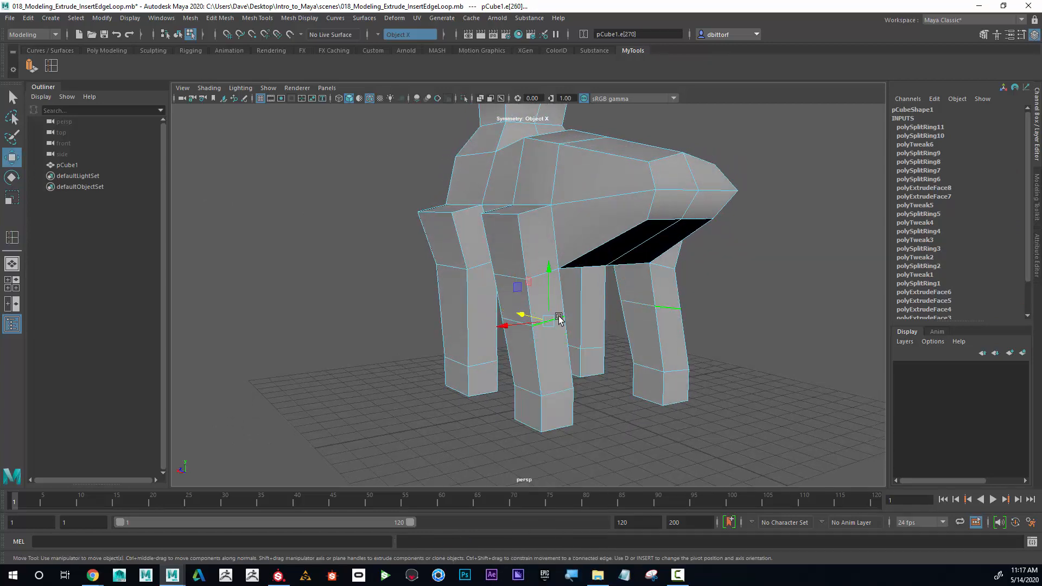
{"action": "right_click", "coordinate": [558, 319]}
{"action": "right_click_drag", "start_coordinate": [570, 255], "coordinate": [570, 254]}
{"action": "left_click_drag", "start_coordinate": [570, 258], "coordinate": [618, 289], "text": "alt"}
{"action": "left_click_drag", "start_coordinate": [577, 316], "coordinate": [636, 303]}
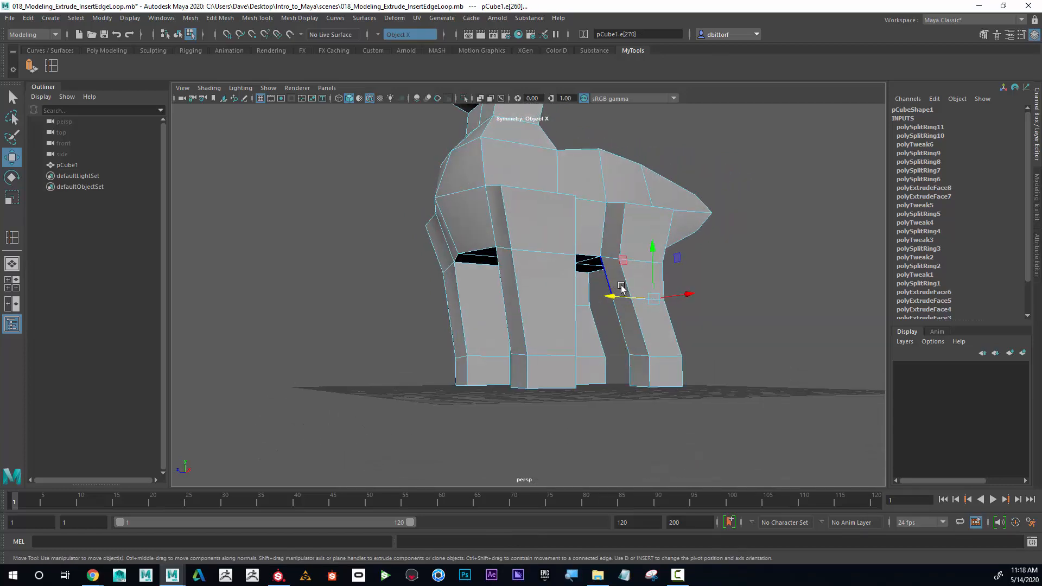
Pull the rear legs' front knee edges forward and the back edges at the base of the thighs toward the tail.
{"action": "right_click_drag", "start_coordinate": [622, 289], "coordinate": [783, 328], "text": "alt"}
{"action": "left_click", "coordinate": [797, 333]}
{"action": "left_click_drag", "start_coordinate": [797, 332], "coordinate": [760, 338], "text": "alt"}
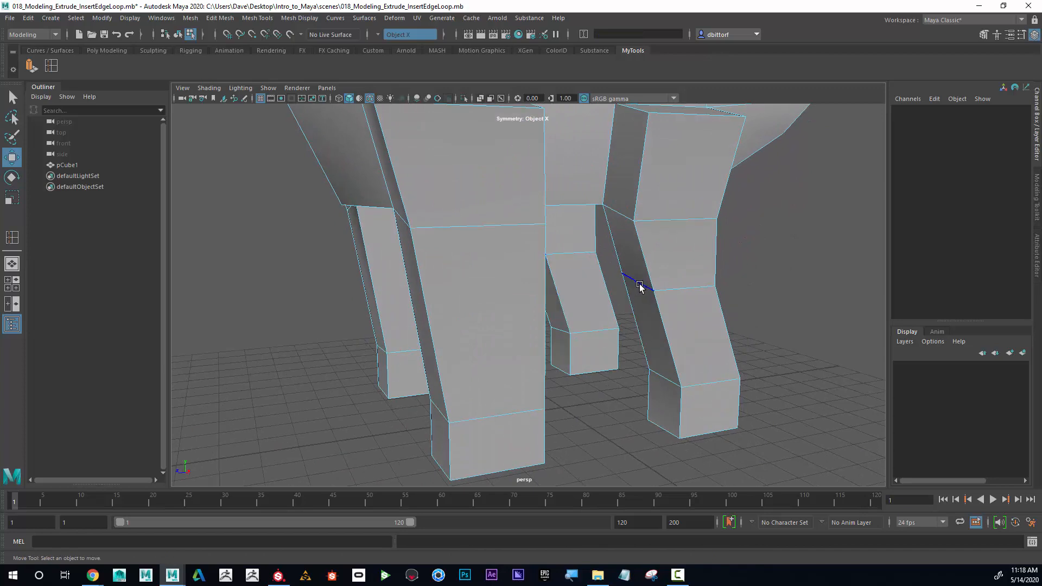
{"action": "left_click", "coordinate": [639, 285]}
{"action": "left_click_drag", "start_coordinate": [620, 286], "coordinate": [595, 288]}
{"action": "right_click_drag", "start_coordinate": [595, 288], "coordinate": [543, 261], "text": "alt"}
{"action": "left_click_drag", "start_coordinate": [646, 257], "coordinate": [560, 275], "text": "alt"}
{"action": "left_click", "coordinate": [585, 256]}
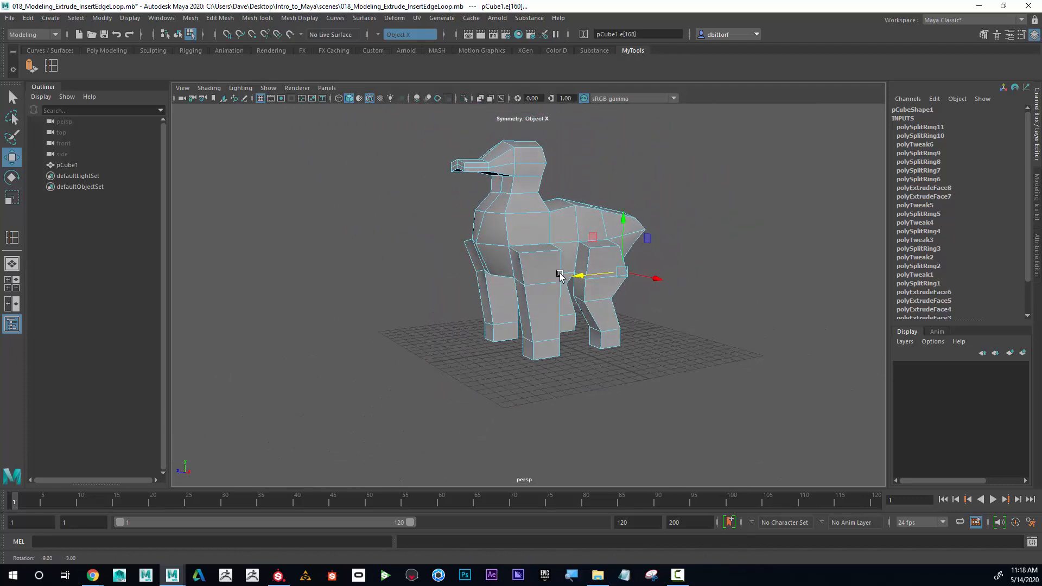
Extrude the front faces of all four feet forward with a Local Translate Z of 1.163 to form toes.
{"action": "right_click_drag", "start_coordinate": [560, 276], "coordinate": [622, 323], "text": "alt"}
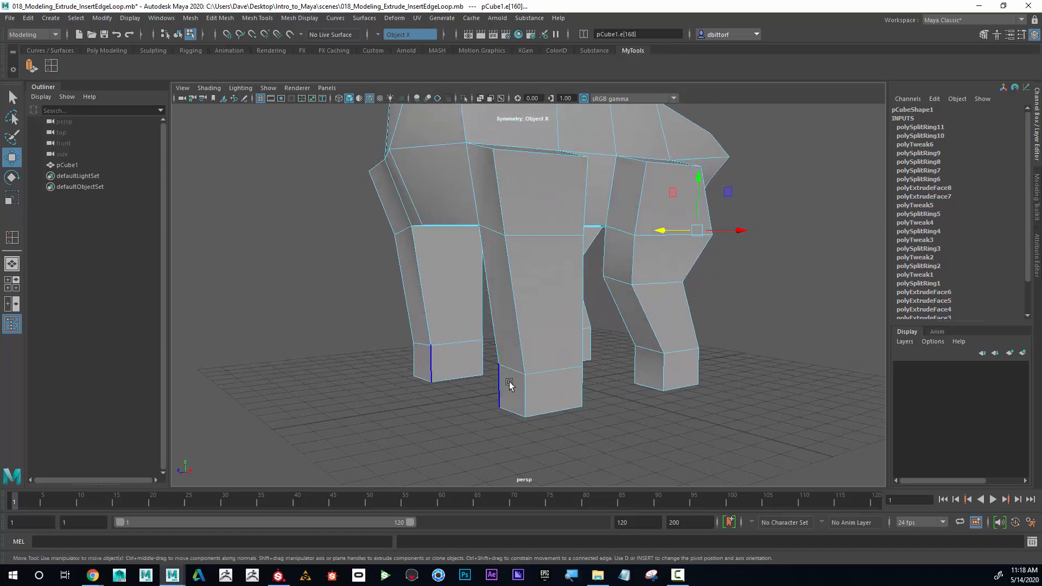
{"action": "right_click_drag", "start_coordinate": [510, 382], "coordinate": [510, 305]}
{"action": "left_click", "coordinate": [516, 381]}
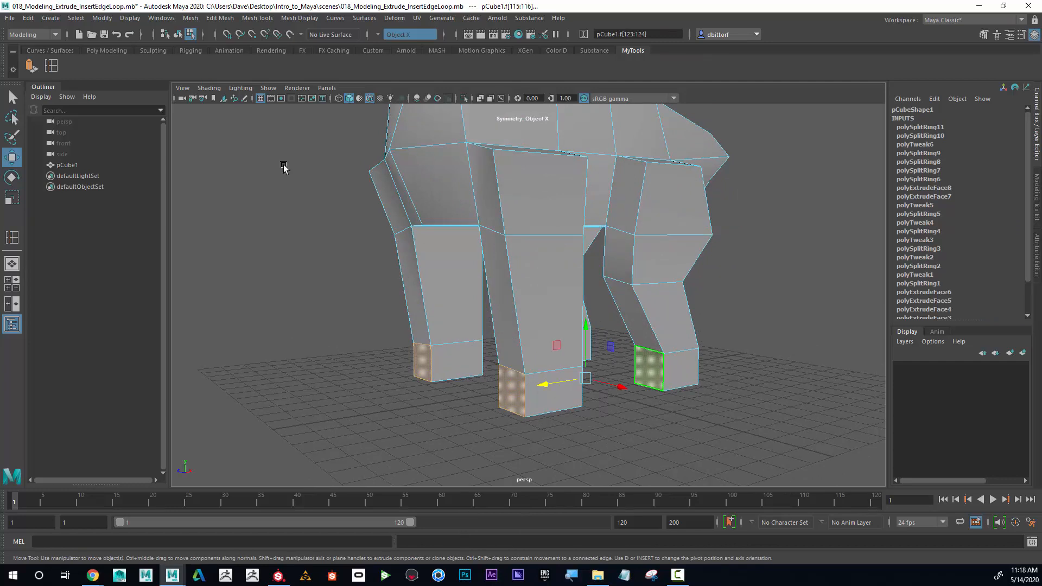
{"action": "left_click", "coordinate": [31, 66]}
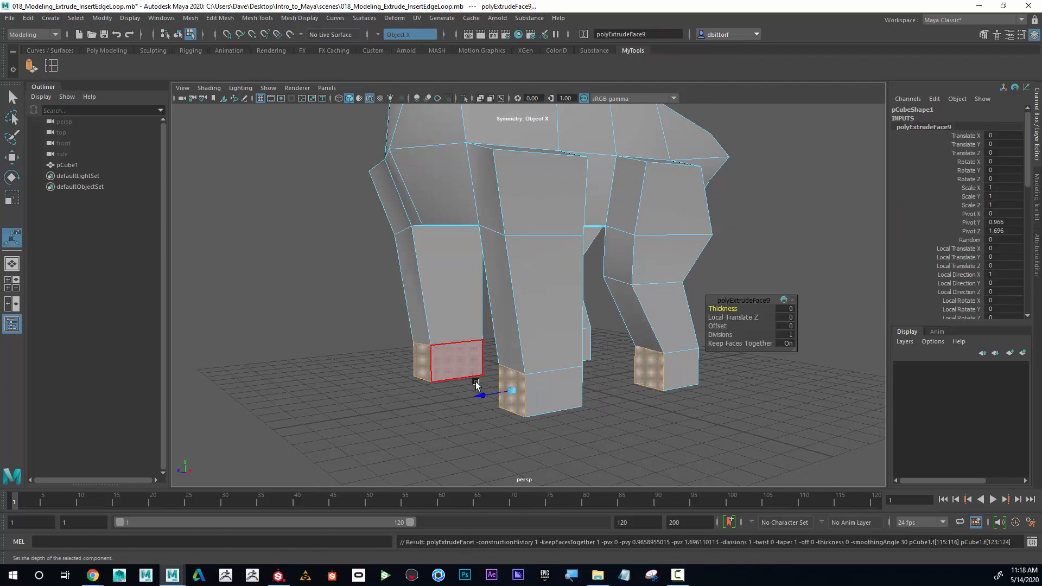
{"action": "left_click_drag", "start_coordinate": [484, 396], "coordinate": [459, 400]}
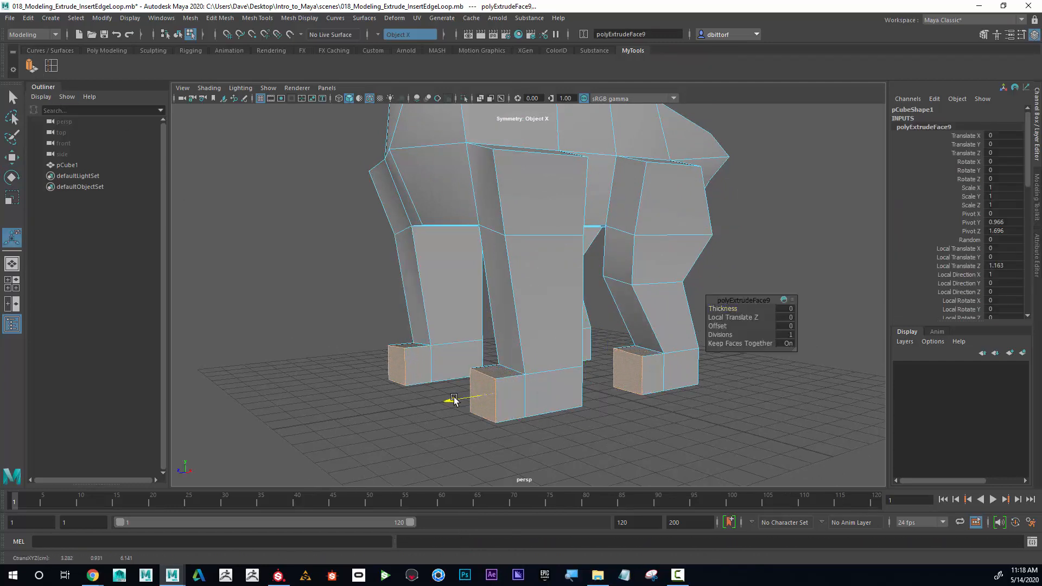
Shorten the pointed tail by moving its upper and lower end faces toward the body.
{"action": "left_click_drag", "start_coordinate": [477, 274], "coordinate": [621, 243], "text": "alt"}
{"action": "right_click_drag", "start_coordinate": [621, 243], "coordinate": [621, 266]}
{"action": "left_click", "coordinate": [623, 243]}
{"action": "middle_click_drag", "start_coordinate": [623, 243], "coordinate": [616, 276], "text": "alt"}
{"action": "left_click_drag", "start_coordinate": [615, 276], "coordinate": [660, 281], "text": "alt"}
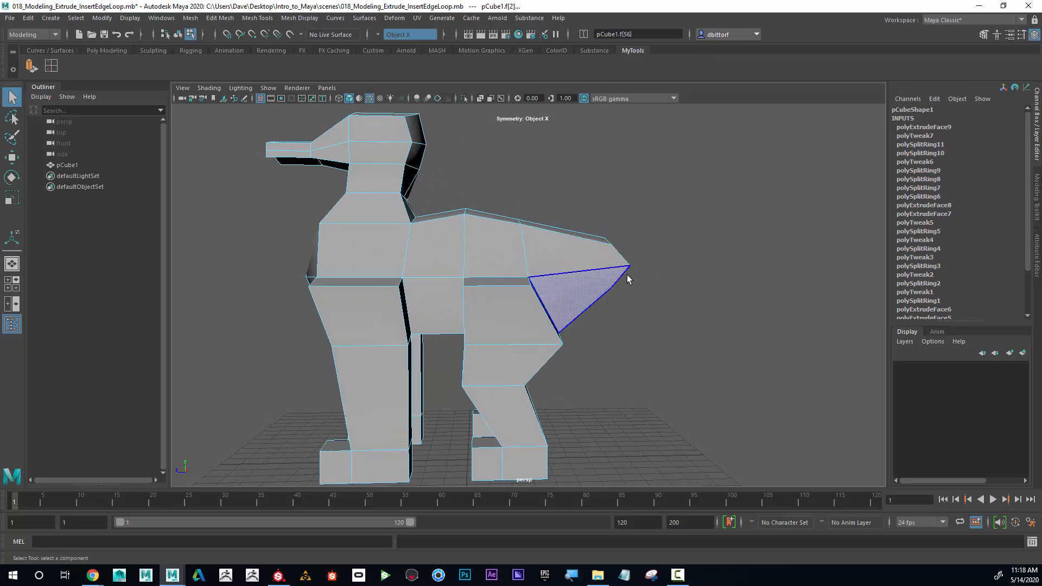
{"action": "left_click", "coordinate": [20, 158]}
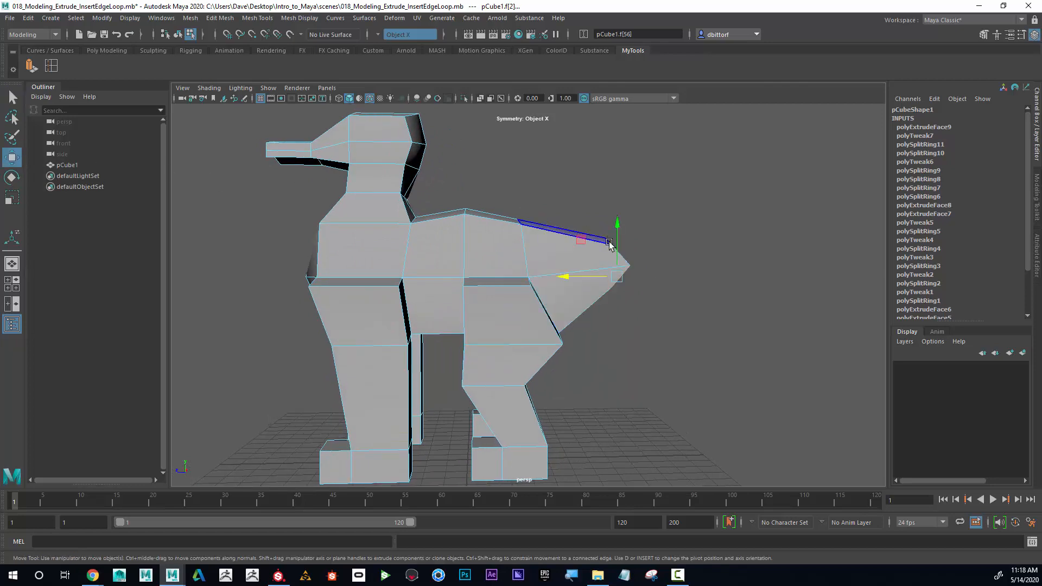
{"action": "left_click_drag", "start_coordinate": [572, 277], "coordinate": [381, 302]}
{"action": "right_click_drag", "start_coordinate": [381, 302], "coordinate": [518, 272], "text": "alt"}
{"action": "left_click_drag", "start_coordinate": [518, 273], "coordinate": [548, 247], "text": "alt"}
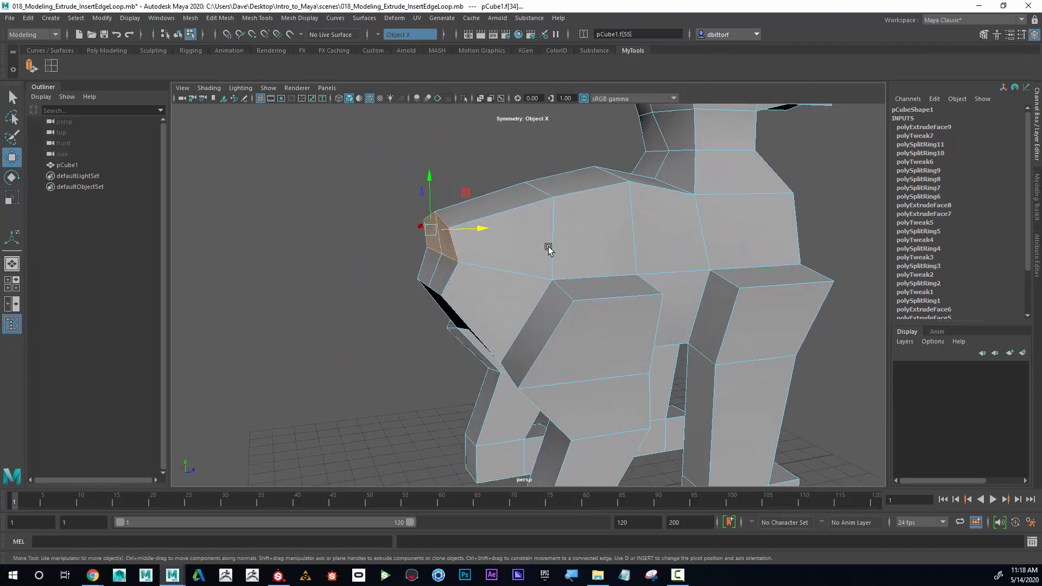
Move the horizontal middle edges of the tail end outward, away from the body, to round the rear.
{"action": "scroll", "coordinate": [548, 246], "scroll_direction": "up", "scroll_amount": 3}
{"action": "right_click_drag", "start_coordinate": [394, 247], "coordinate": [394, 219]}
{"action": "left_click", "coordinate": [418, 243]}
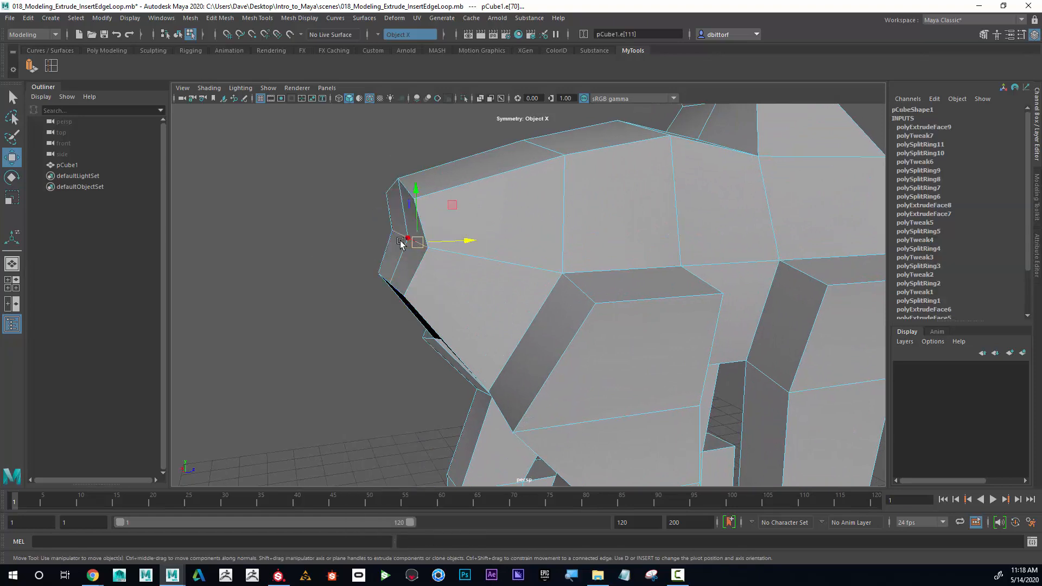
{"action": "left_click_drag", "start_coordinate": [464, 235], "coordinate": [445, 234]}
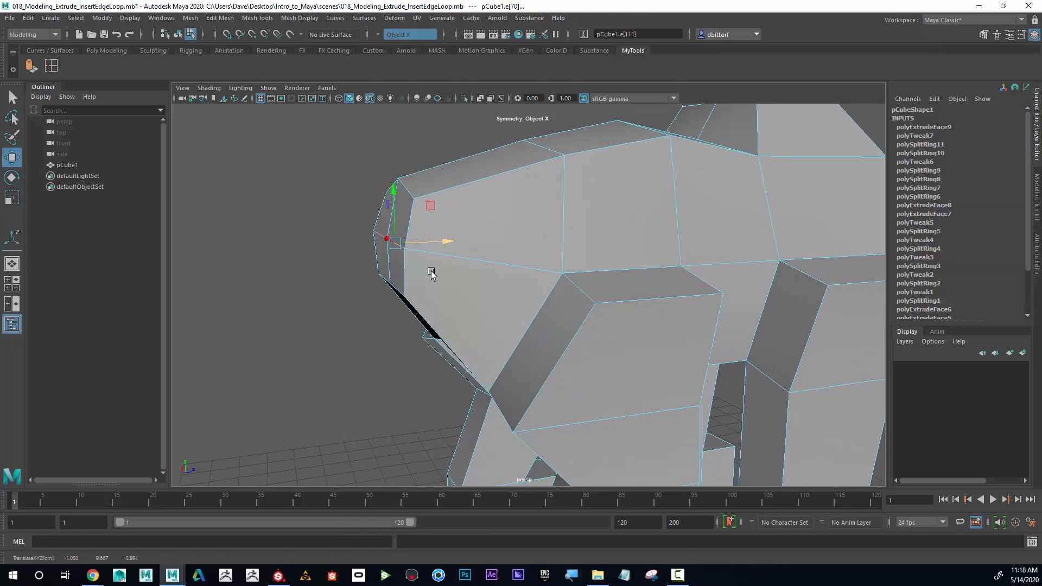
Move the center vertex on the lower rim of the rear end straight down.
{"action": "left_click_drag", "start_coordinate": [431, 274], "coordinate": [562, 264], "text": "alt"}
{"action": "scroll", "coordinate": [592, 292], "scroll_direction": "down", "scroll_amount": 4}
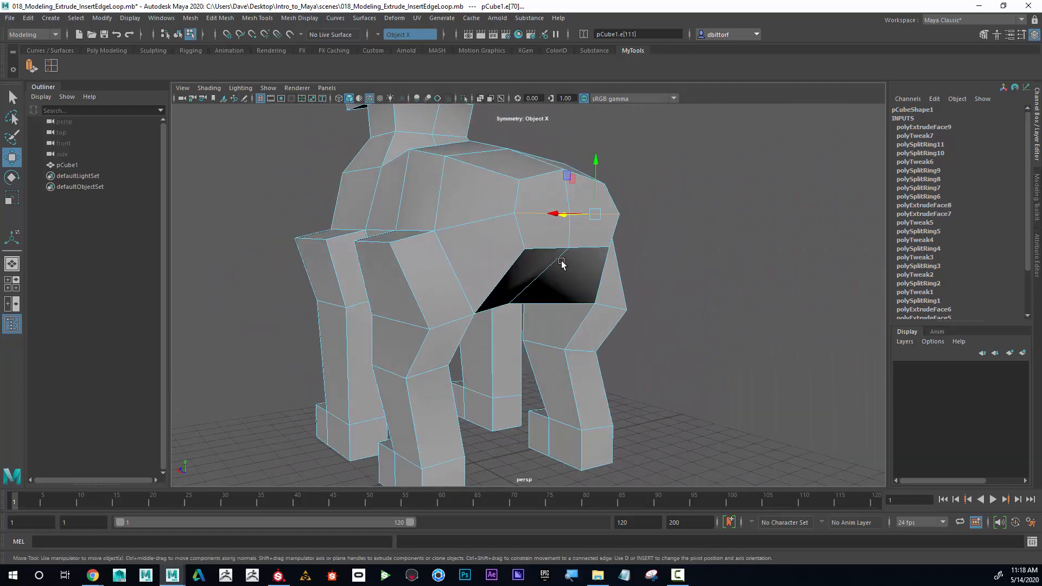
{"action": "right_click", "coordinate": [552, 266]}
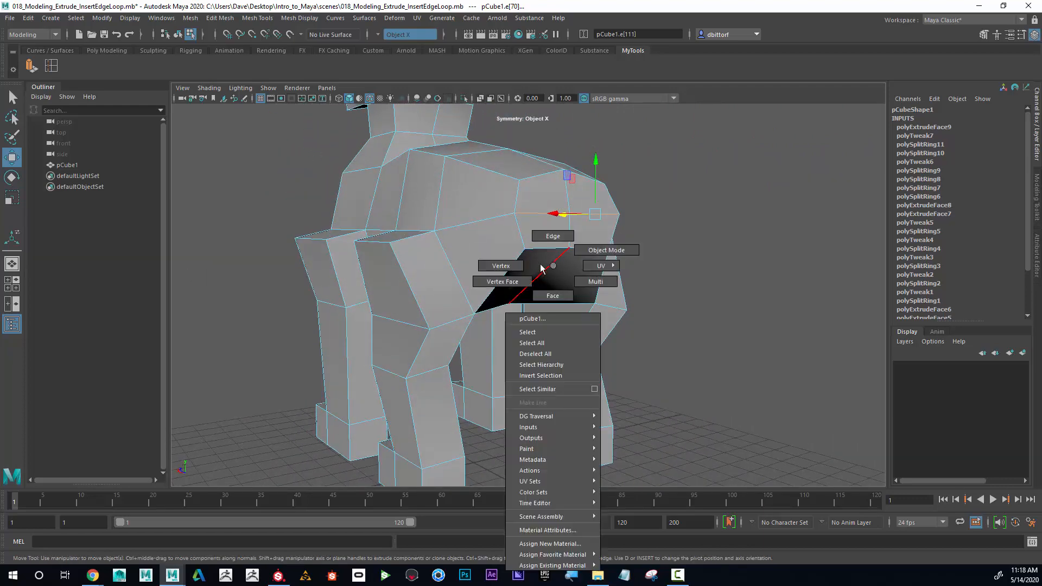
{"action": "left_click", "coordinate": [495, 267]}
{"action": "left_click", "coordinate": [569, 205]}
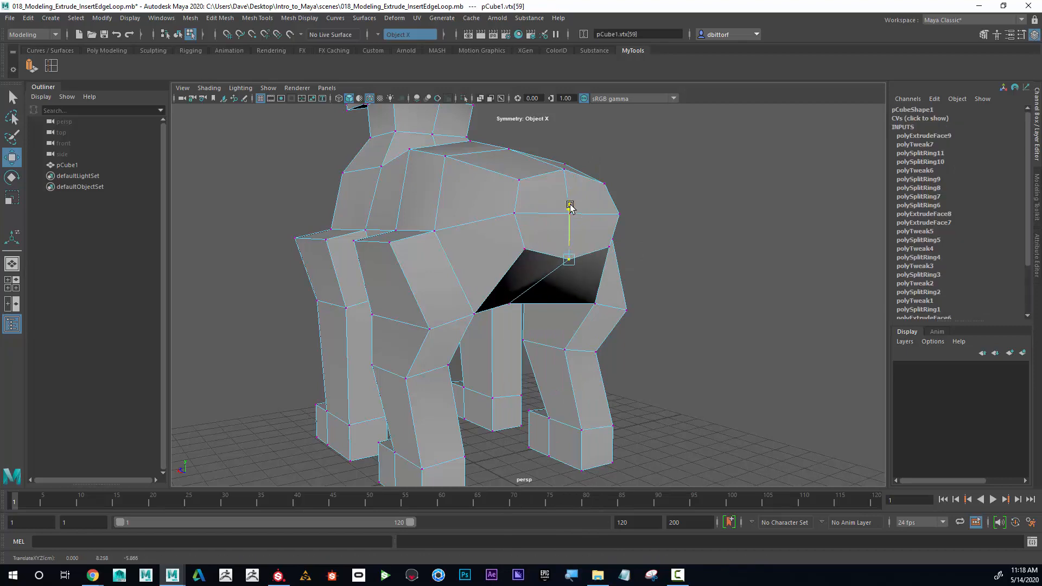
{"action": "left_click_drag", "start_coordinate": [570, 206], "coordinate": [511, 307]}
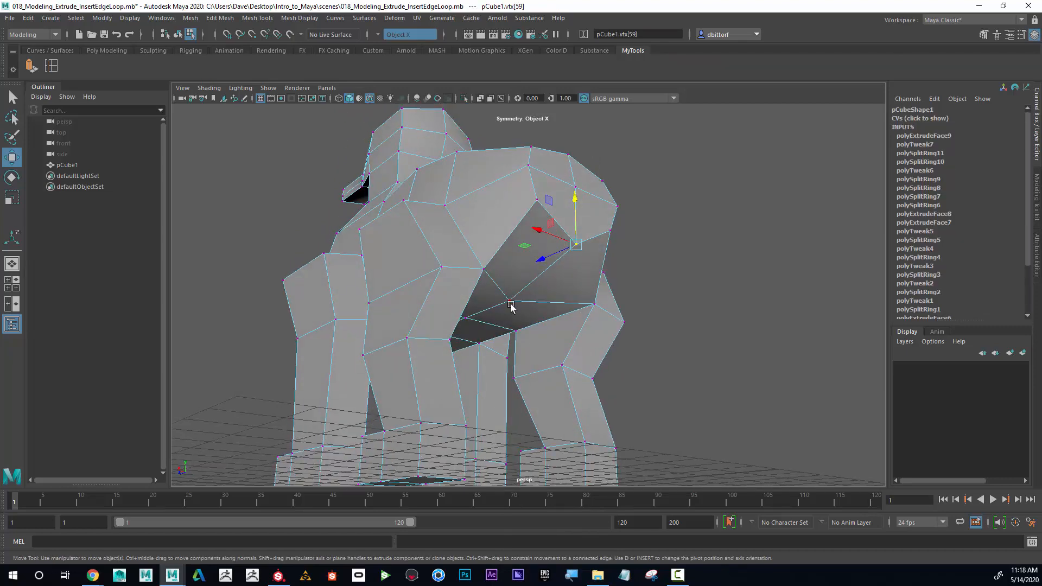
Round the rear end by shifting the center vertex on its underside backward and repositioning its side vertices.
{"action": "left_click_drag", "start_coordinate": [549, 275], "coordinate": [500, 324], "text": "alt"}
{"action": "middle_click_drag", "start_coordinate": [469, 335], "coordinate": [496, 332]}
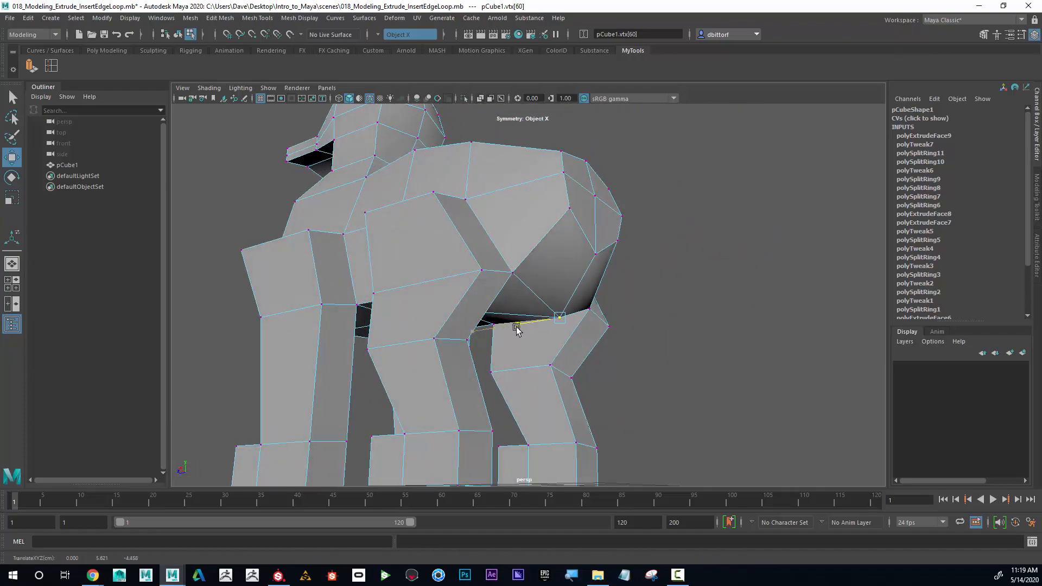
{"action": "left_click_drag", "start_coordinate": [529, 320], "coordinate": [430, 309], "text": "alt"}
{"action": "left_click", "coordinate": [451, 257]}
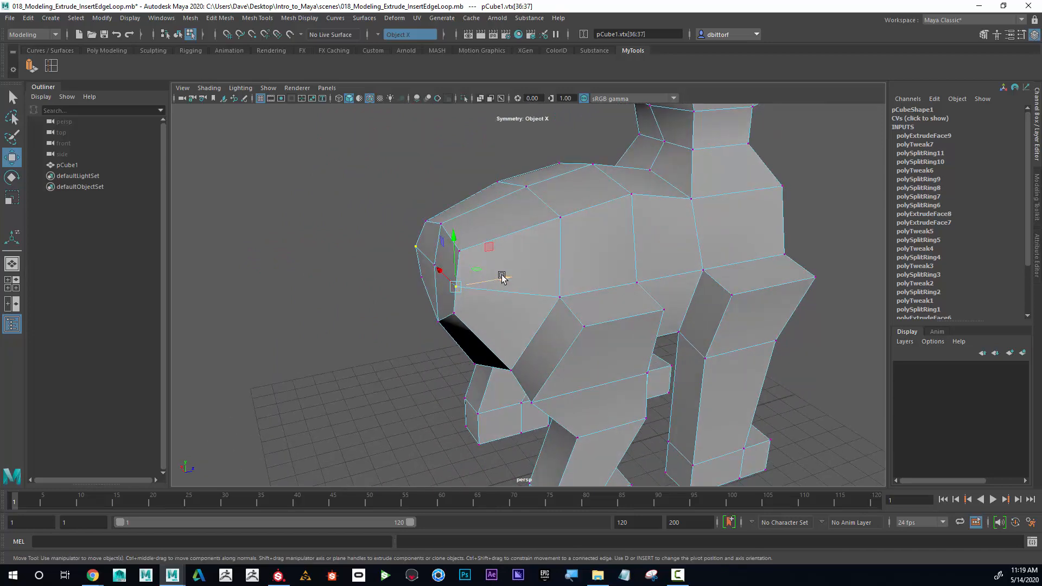
{"action": "left_click_drag", "start_coordinate": [503, 278], "coordinate": [537, 243]}
{"action": "left_click", "coordinate": [457, 315]}
{"action": "left_click", "coordinate": [437, 321]}
{"action": "left_click", "coordinate": [610, 218]}
{"action": "left_click", "coordinate": [598, 242]}
Taper the tops of the front legs by moving their upper outer vertices inward and the rear ones forward.
{"action": "left_click_drag", "start_coordinate": [619, 286], "coordinate": [453, 358], "text": "alt"}
{"action": "left_click", "coordinate": [497, 332]}
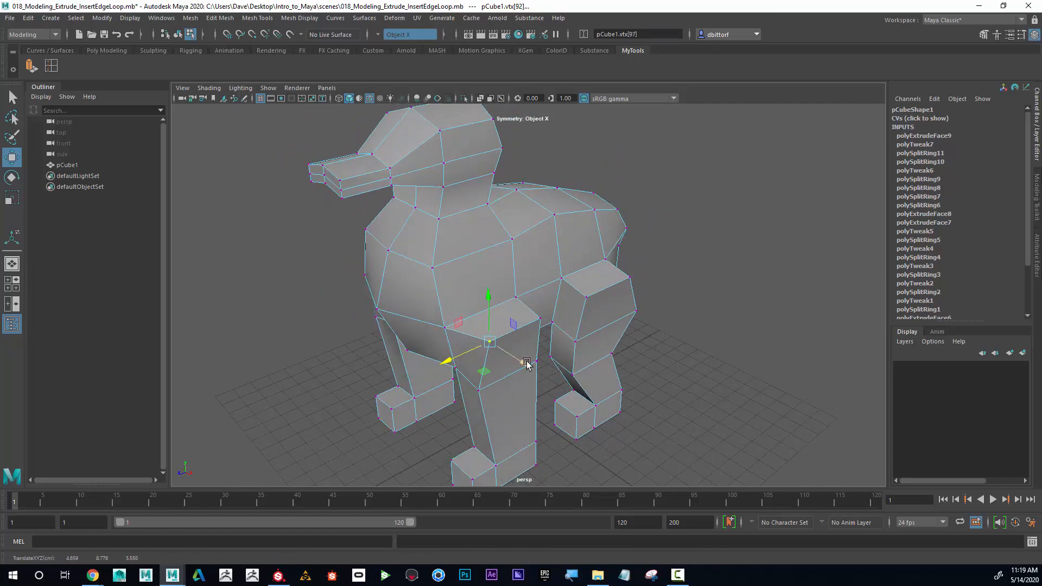
{"action": "left_click_drag", "start_coordinate": [526, 364], "coordinate": [519, 362]}
{"action": "left_click", "coordinate": [536, 321]}
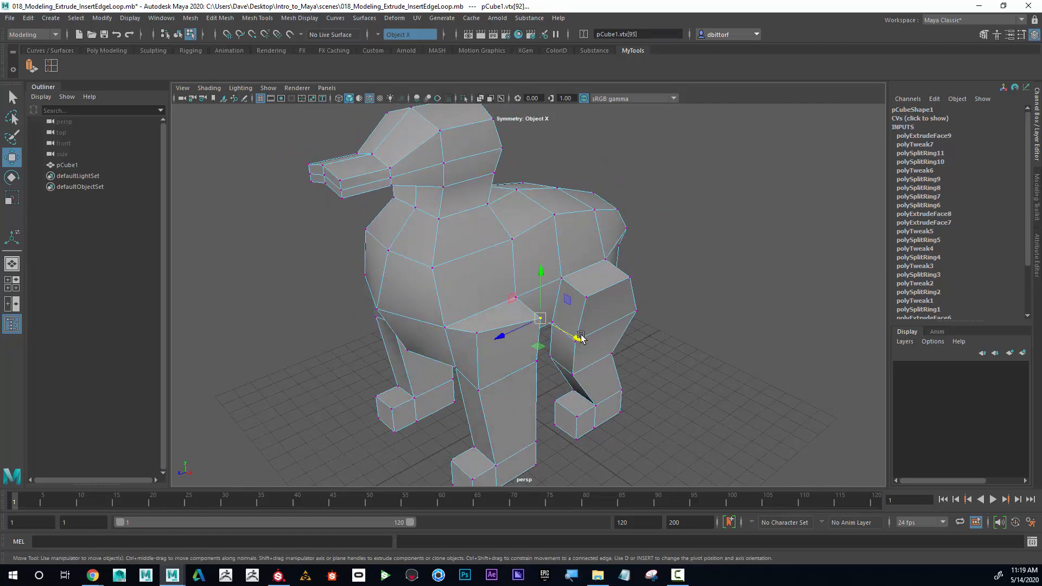
{"action": "left_click_drag", "start_coordinate": [579, 332], "coordinate": [478, 346], "text": "alt"}
{"action": "left_click_drag", "start_coordinate": [372, 294], "coordinate": [467, 294]}
Taper the tops of the hind legs by moving the upper front vertices backward and the upper outer vertices inward.
{"action": "left_click", "coordinate": [502, 314]}
{"action": "left_click_drag", "start_coordinate": [577, 328], "coordinate": [525, 335], "text": "alt"}
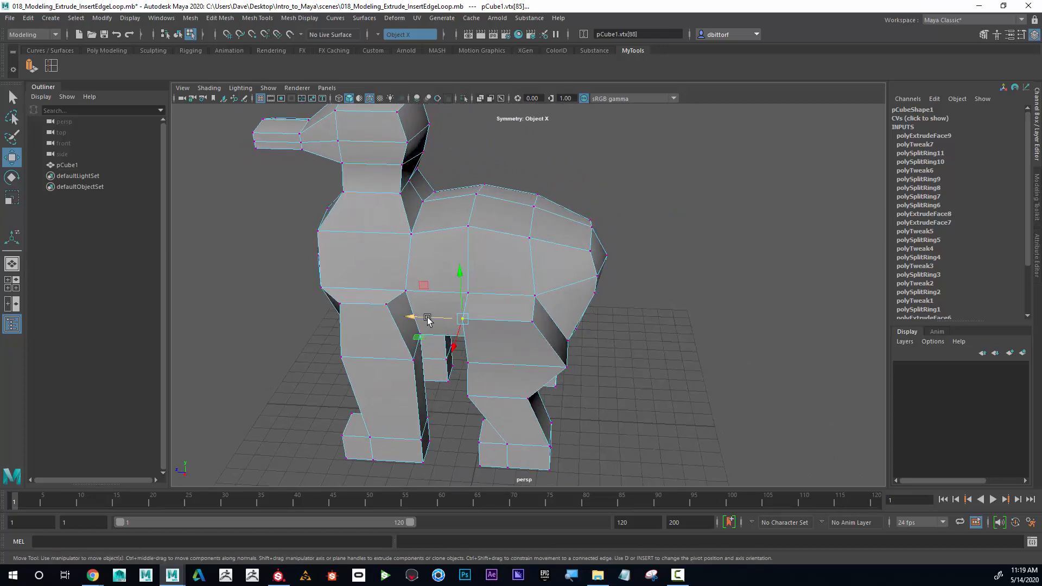
{"action": "left_click_drag", "start_coordinate": [427, 320], "coordinate": [559, 332]}
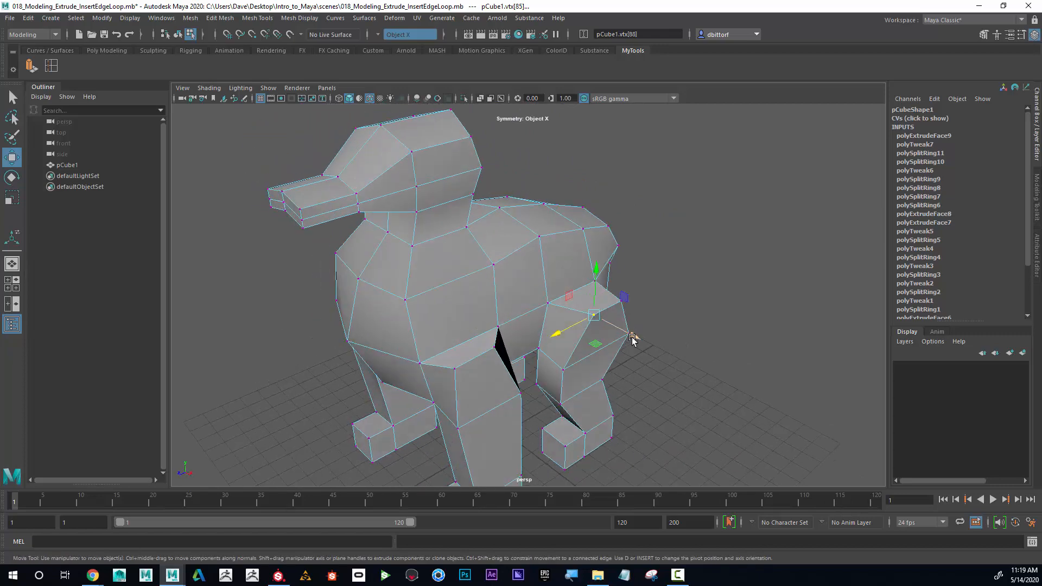
{"action": "left_click_drag", "start_coordinate": [625, 328], "coordinate": [602, 331]}
{"action": "left_click_drag", "start_coordinate": [602, 332], "coordinate": [486, 325], "text": "alt"}
{"action": "left_click", "coordinate": [442, 314]}
{"action": "middle_click_drag", "start_coordinate": [444, 341], "coordinate": [460, 370], "text": "alt"}
{"action": "scroll", "coordinate": [461, 370], "scroll_direction": "up", "scroll_amount": 2}
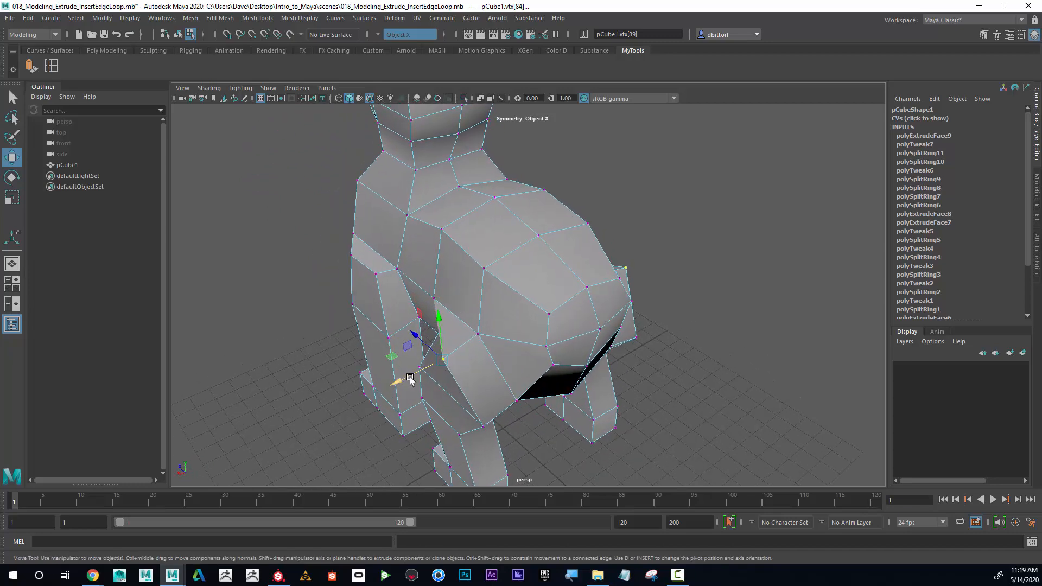
{"action": "left_click_drag", "start_coordinate": [410, 378], "coordinate": [530, 305]}
Deepen the flat beak into a muzzle by moving its lower tip and base vertices down.
{"action": "left_click_drag", "start_coordinate": [555, 283], "coordinate": [530, 271], "text": "alt"}
{"action": "scroll", "coordinate": [530, 250], "scroll_direction": "up", "scroll_amount": 3}
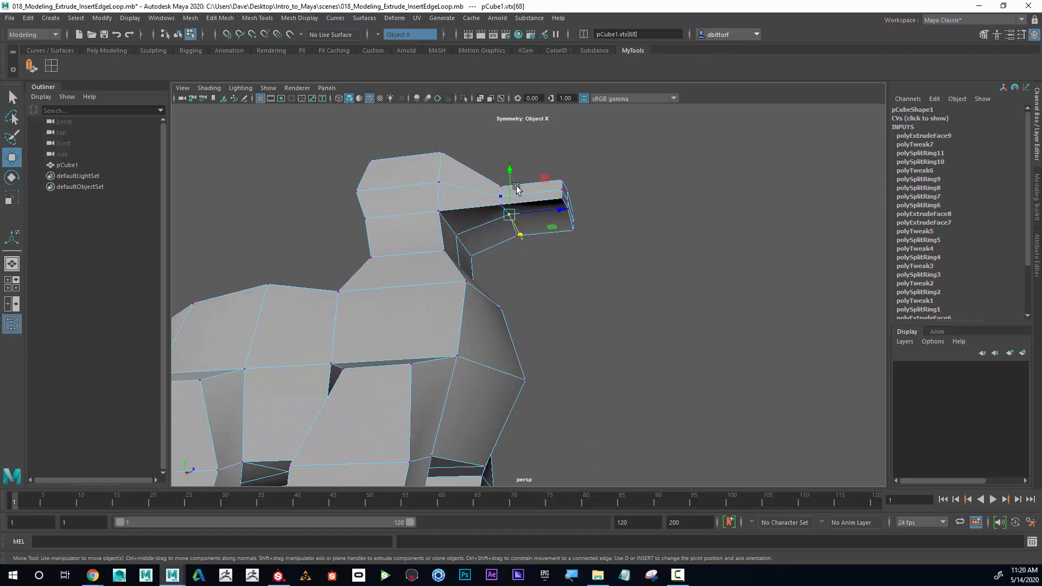
{"action": "left_click_drag", "start_coordinate": [516, 189], "coordinate": [471, 235]}
{"action": "left_click", "coordinate": [567, 211]}
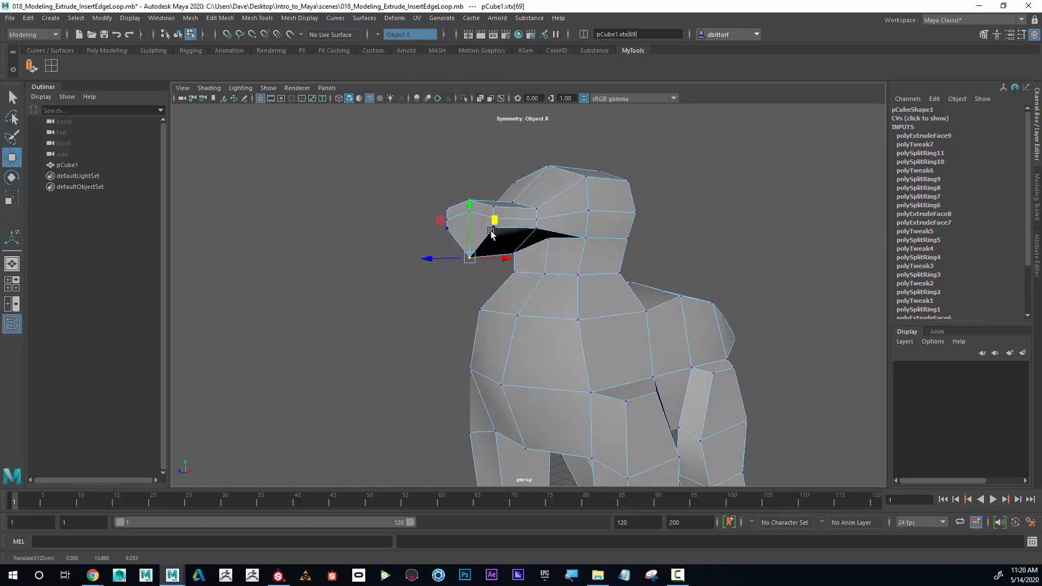
{"action": "left_click", "coordinate": [503, 234]}
{"action": "left_click", "coordinate": [495, 227]}
{"action": "left_click_drag", "start_coordinate": [495, 195], "coordinate": [613, 234]}
{"action": "left_click_drag", "start_coordinate": [541, 180], "coordinate": [544, 210]}
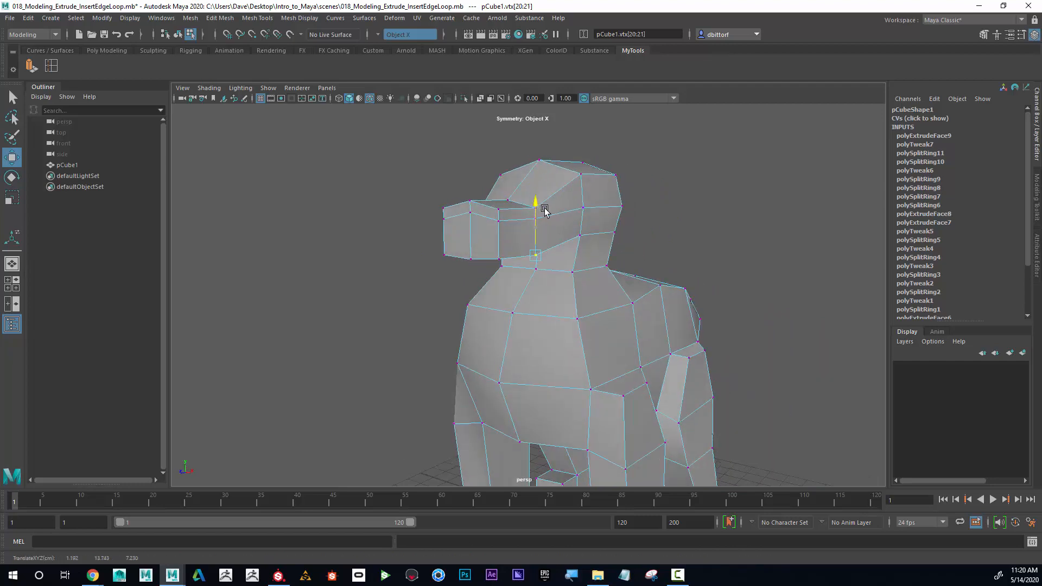
Lower the middle row of vertices at the tip and base of the muzzle.
{"action": "left_click", "coordinate": [470, 205]}
{"action": "left_click", "coordinate": [500, 221]}
{"action": "left_click_drag", "start_coordinate": [500, 196], "coordinate": [500, 205]}
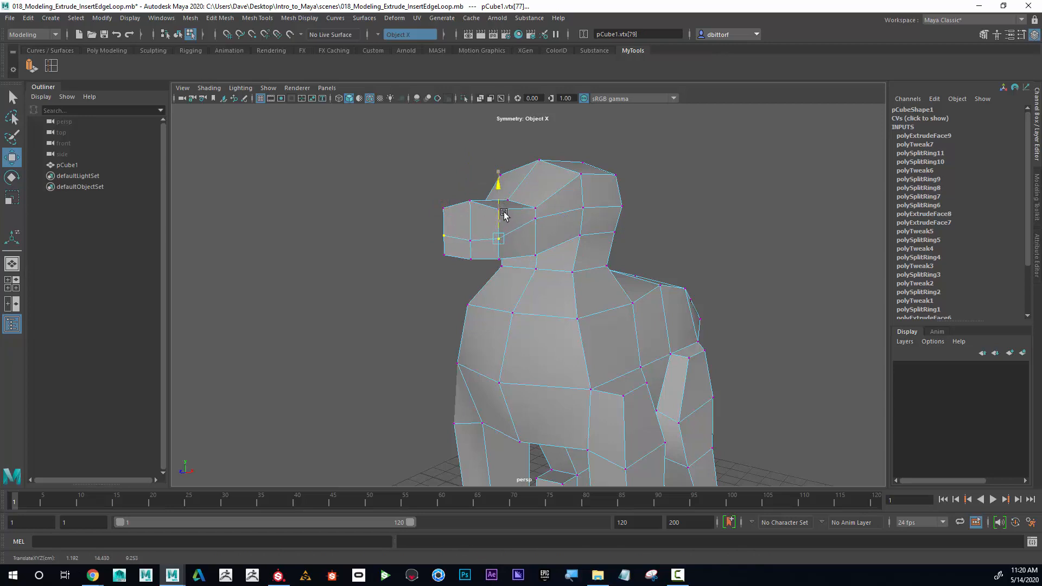
{"action": "left_click", "coordinate": [539, 204]}
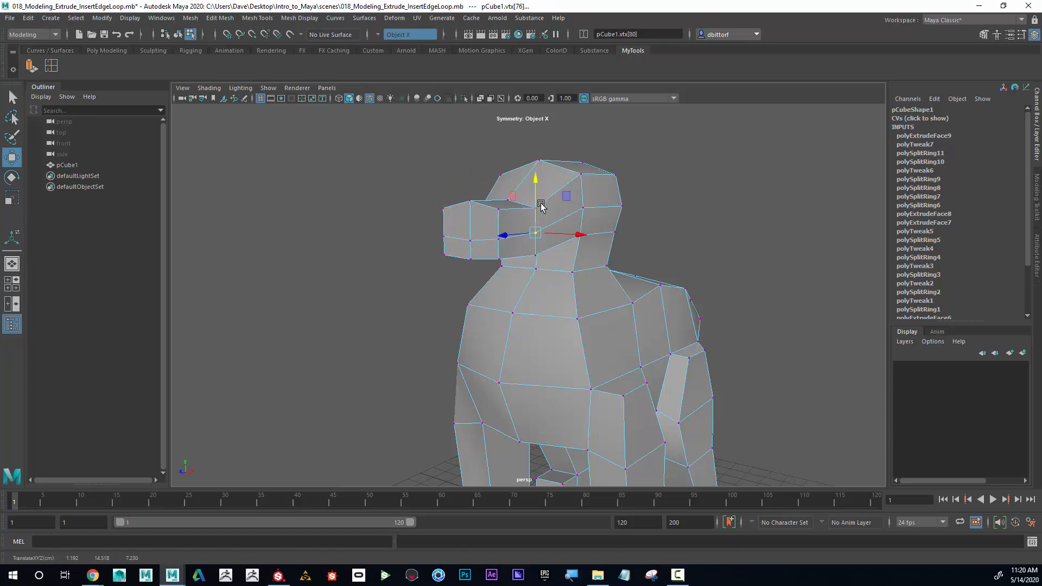
Round the nose by moving the tip's center vertex forward and up and adjusting the side middle vertices upward and forward.
{"action": "left_click", "coordinate": [475, 244]}
{"action": "left_click_drag", "start_coordinate": [448, 242], "coordinate": [437, 245]}
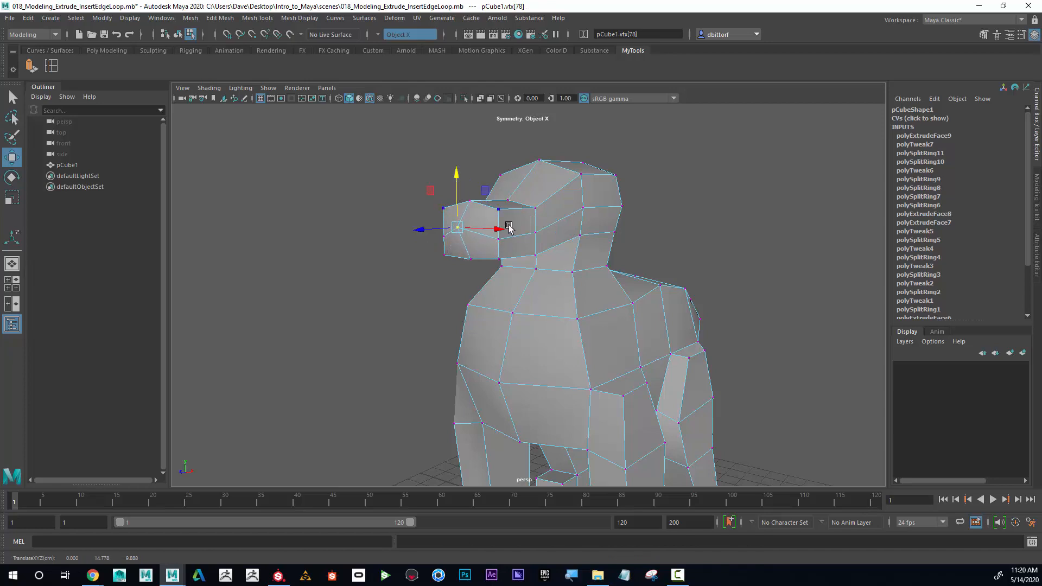
{"action": "left_click", "coordinate": [499, 240]}
{"action": "left_click_drag", "start_coordinate": [497, 211], "coordinate": [499, 200]}
{"action": "left_click_drag", "start_coordinate": [435, 207], "coordinate": [446, 231], "text": "alt"}
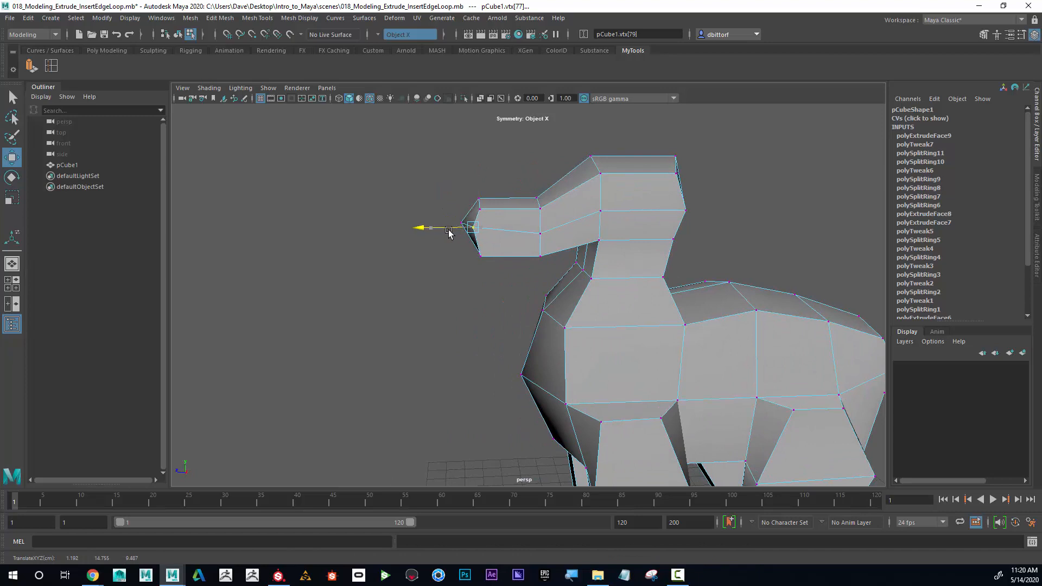
Extrude the group of faces on the rear end and scale them inward to form a small tail base.
{"action": "left_click_drag", "start_coordinate": [532, 248], "coordinate": [597, 261], "text": "alt"}
{"action": "right_click_drag", "start_coordinate": [596, 261], "coordinate": [419, 260], "text": "alt"}
{"action": "left_click_drag", "start_coordinate": [581, 286], "coordinate": [519, 278], "text": "alt"}
{"action": "middle_click_drag", "start_coordinate": [519, 278], "coordinate": [488, 266], "text": "alt"}
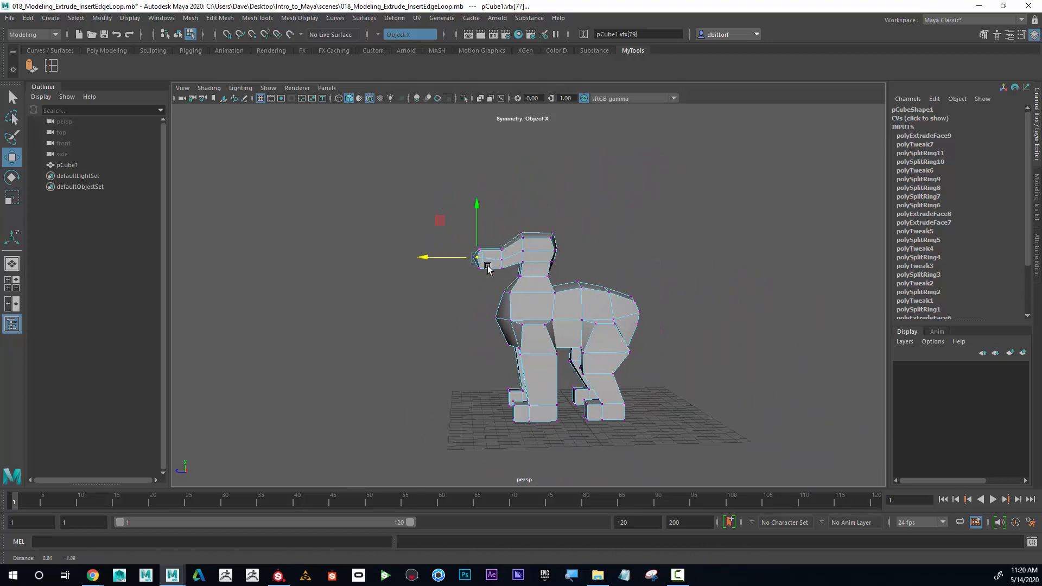
{"action": "left_click_drag", "start_coordinate": [488, 267], "coordinate": [621, 298], "text": "alt"}
{"action": "right_click_drag", "start_coordinate": [620, 298], "coordinate": [644, 323], "text": "alt"}
{"action": "left_click_drag", "start_coordinate": [645, 323], "coordinate": [569, 295], "text": "alt"}
{"action": "right_click_drag", "start_coordinate": [570, 296], "coordinate": [594, 310], "text": "alt"}
{"action": "right_click_drag", "start_coordinate": [537, 273], "coordinate": [540, 304]}
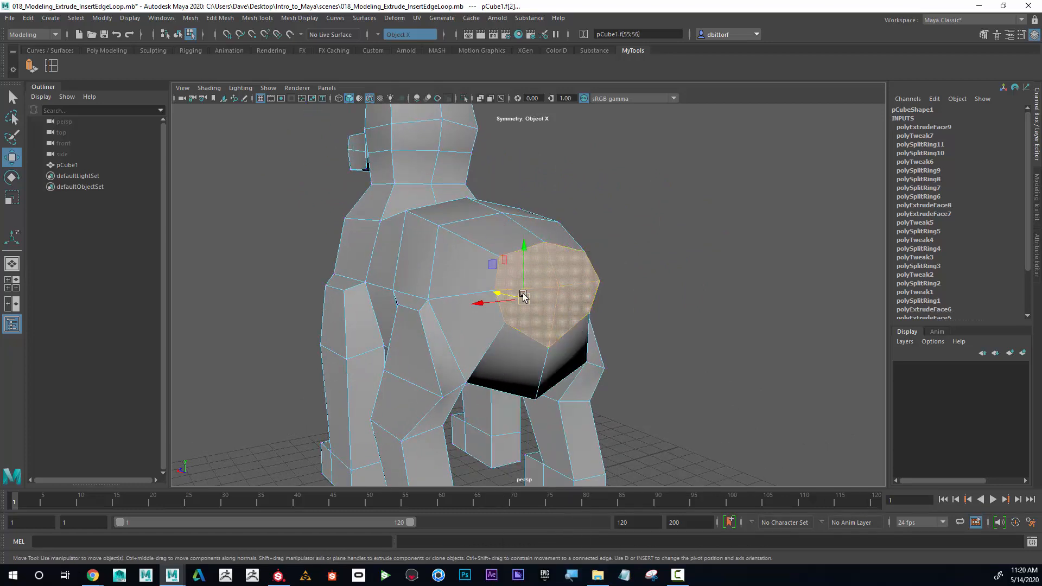
{"action": "left_click", "coordinate": [31, 68]}
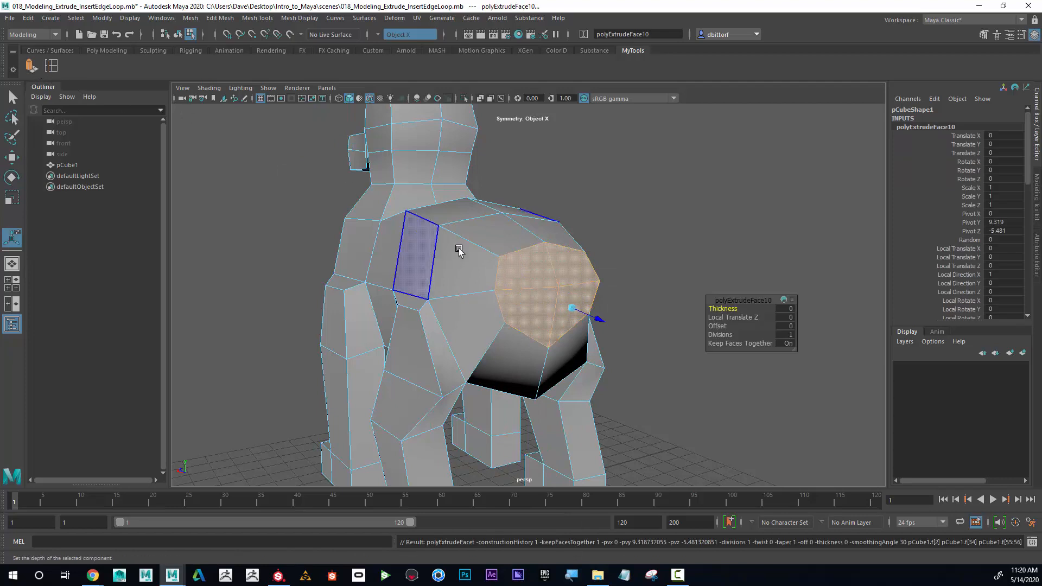
{"action": "left_click_drag", "start_coordinate": [574, 307], "coordinate": [570, 307]}
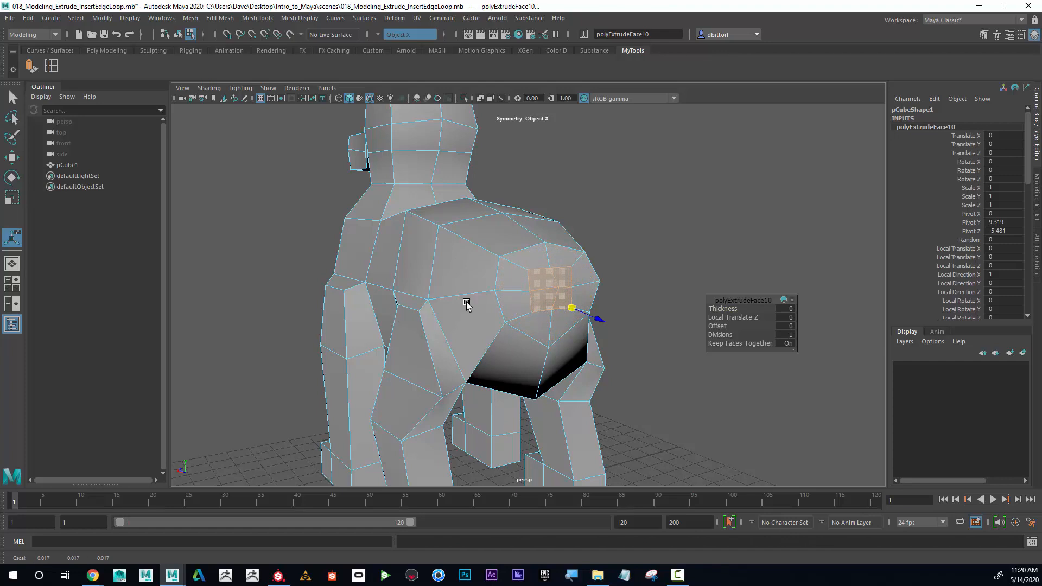
Extrude the tail base faces outward with a Local Translate Z of 3.154.
{"action": "left_click_drag", "start_coordinate": [465, 304], "coordinate": [523, 308], "text": "alt"}
{"action": "middle_click_drag", "start_coordinate": [523, 308], "coordinate": [491, 304], "text": "alt"}
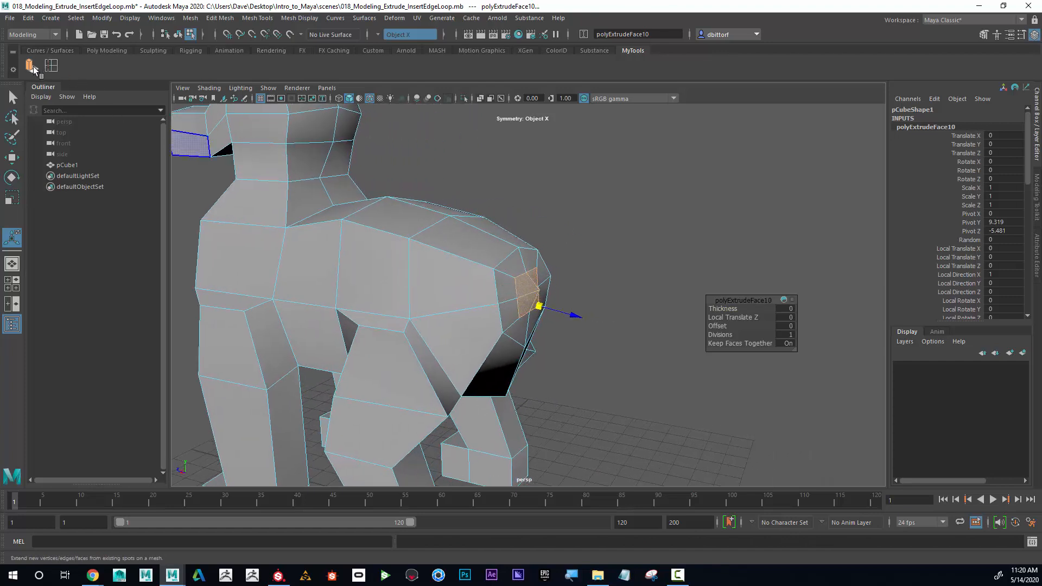
{"action": "key", "text": "ctrl+e"}
{"action": "left_click_drag", "start_coordinate": [568, 312], "coordinate": [510, 259]}
{"action": "middle_click_drag", "start_coordinate": [510, 259], "coordinate": [492, 262], "text": "alt"}
{"action": "right_click_drag", "start_coordinate": [493, 263], "coordinate": [580, 274], "text": "alt"}
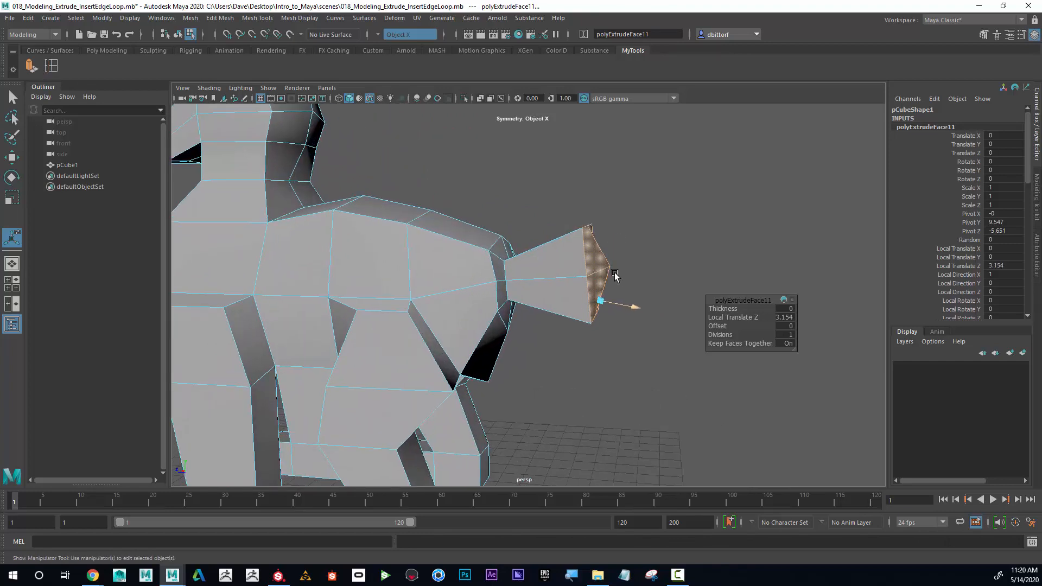
Select only the vertices at the tail's flared end and scale them down uniformly to slim the tail.
{"action": "right_click", "coordinate": [601, 265]}
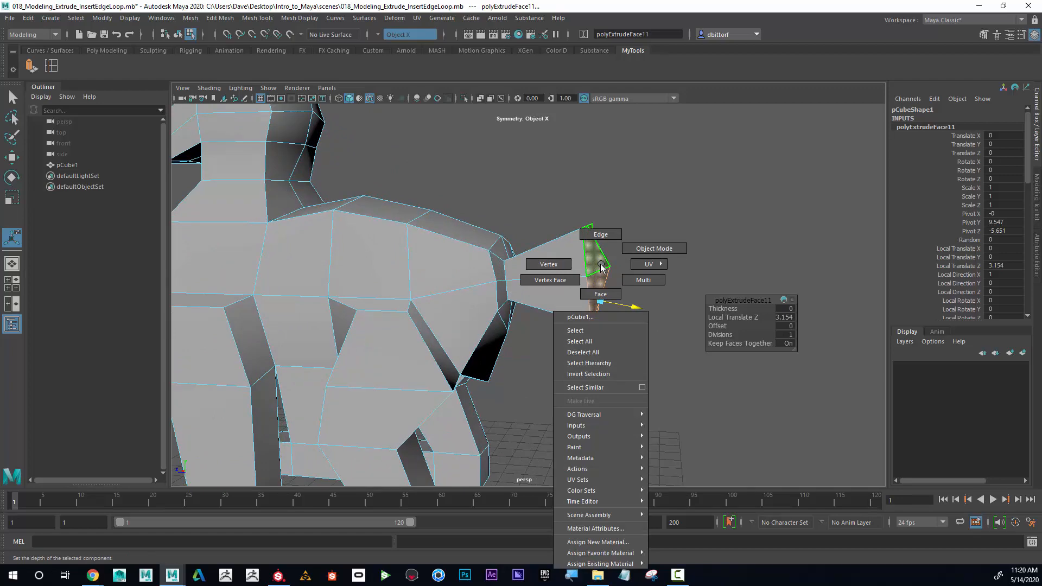
{"action": "left_click", "coordinate": [549, 265]}
{"action": "left_click_drag", "start_coordinate": [535, 209], "coordinate": [557, 179], "text": "alt"}
{"action": "left_click_drag", "start_coordinate": [557, 179], "coordinate": [455, 289]}
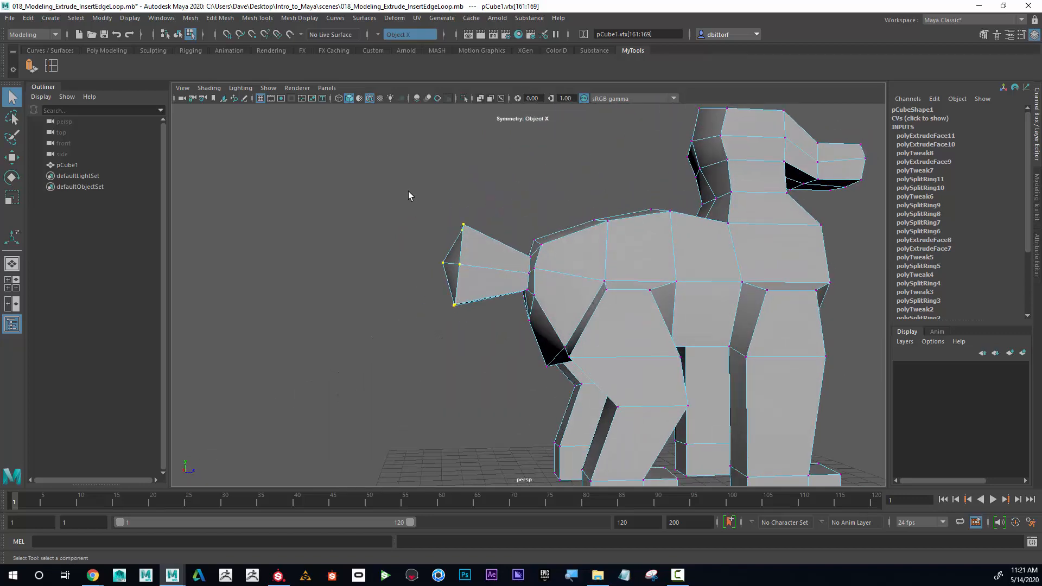
{"action": "left_click_drag", "start_coordinate": [402, 187], "coordinate": [456, 189]}
{"action": "left_click_drag", "start_coordinate": [536, 309], "coordinate": [587, 338]}
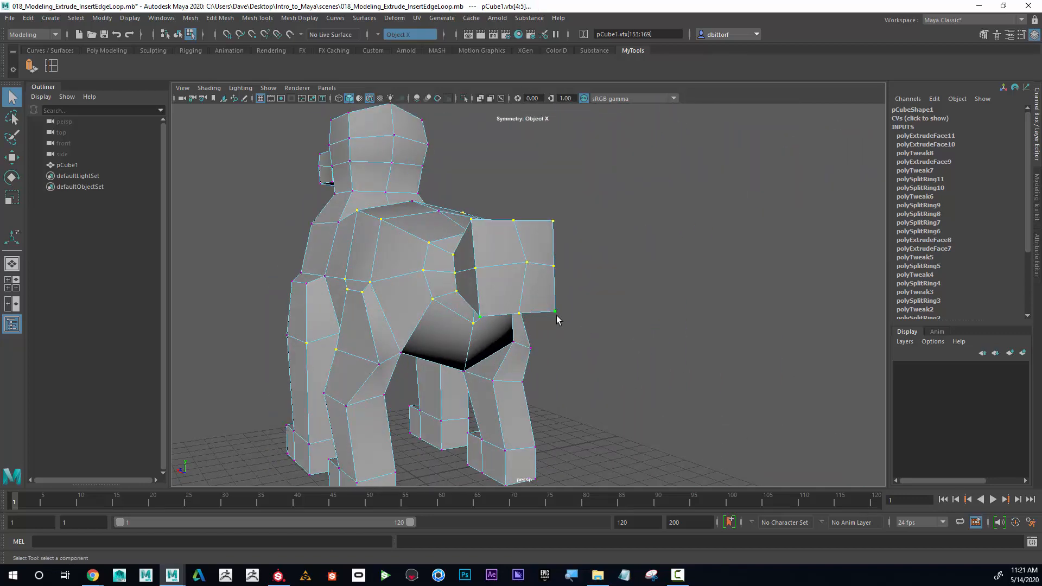
{"action": "left_click_drag", "start_coordinate": [617, 274], "coordinate": [493, 282], "text": "alt"}
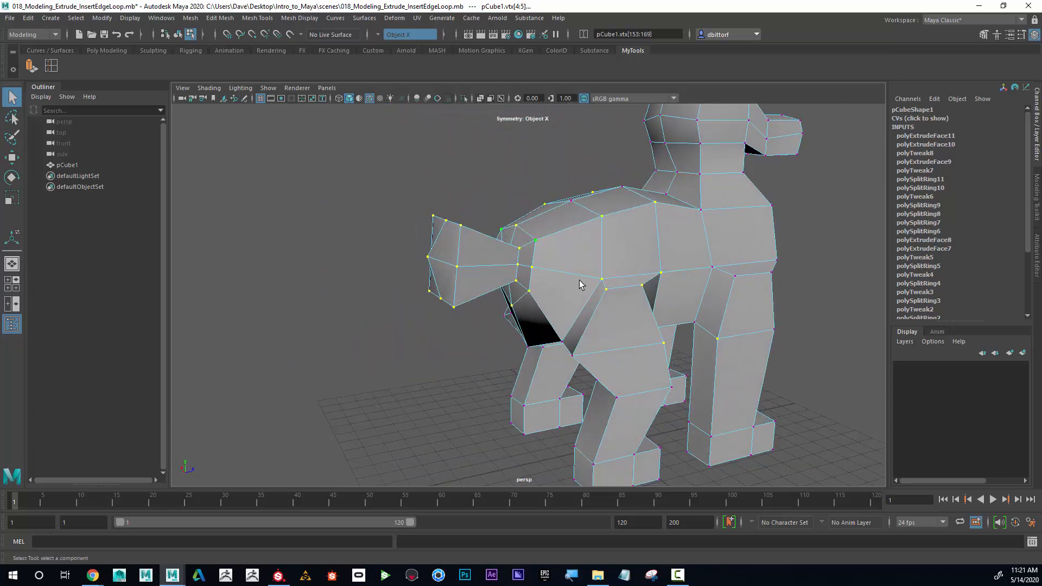
{"action": "left_click_drag", "start_coordinate": [533, 200], "coordinate": [408, 304], "text": "alt"}
{"action": "left_click", "coordinate": [11, 199]}
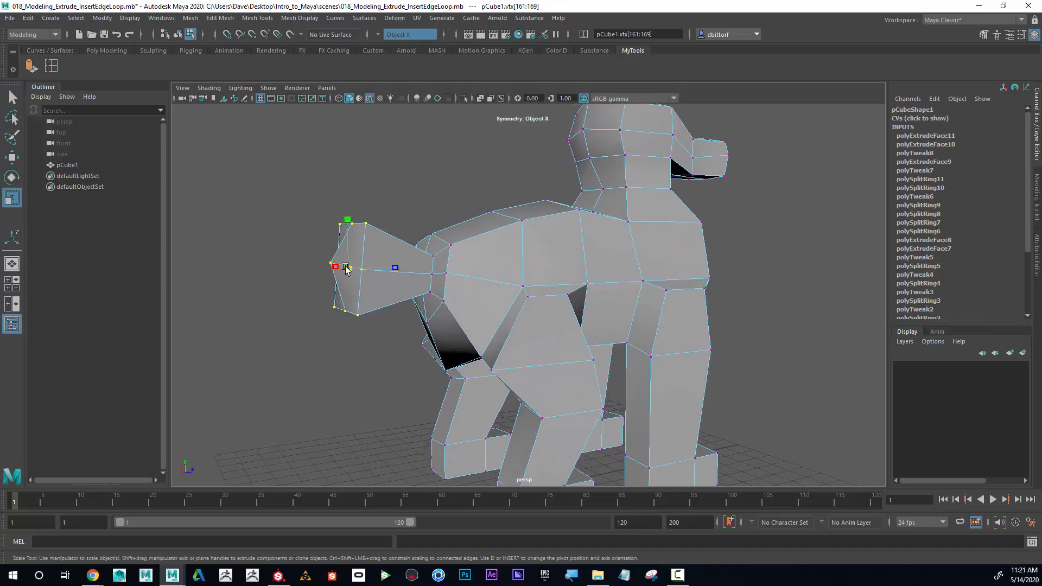
{"action": "left_click_drag", "start_coordinate": [345, 267], "coordinate": [599, 275]}
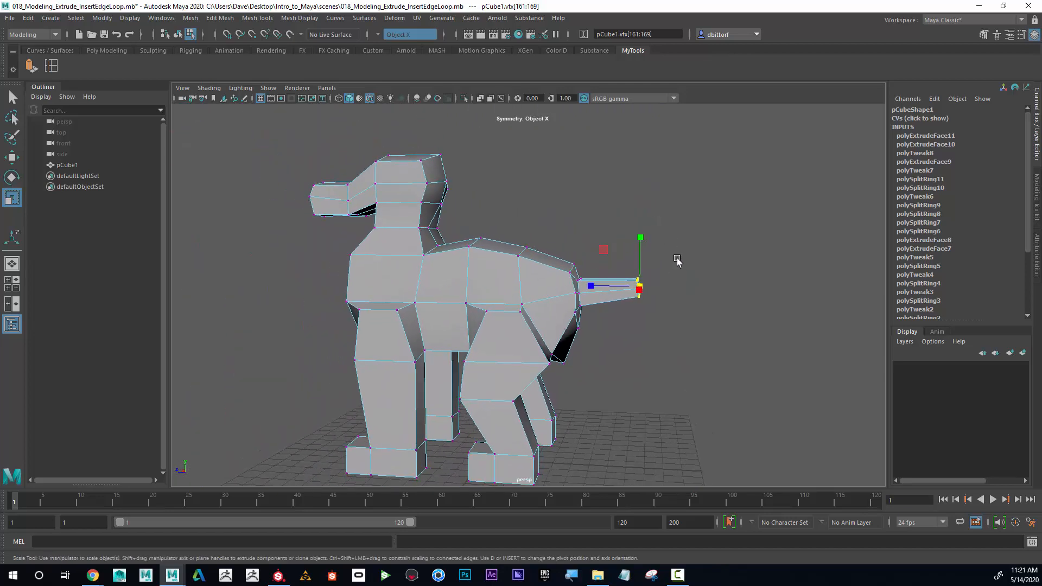
Insert an edge loop around the middle of the tail.
{"action": "middle_click_drag", "start_coordinate": [622, 285], "coordinate": [578, 272], "text": "alt"}
{"action": "right_click_drag", "start_coordinate": [577, 272], "coordinate": [772, 297], "text": "alt"}
{"action": "middle_click_drag", "start_coordinate": [746, 293], "coordinate": [714, 312], "text": "alt"}
{"action": "right_click_drag", "start_coordinate": [714, 311], "coordinate": [751, 312], "text": "alt"}
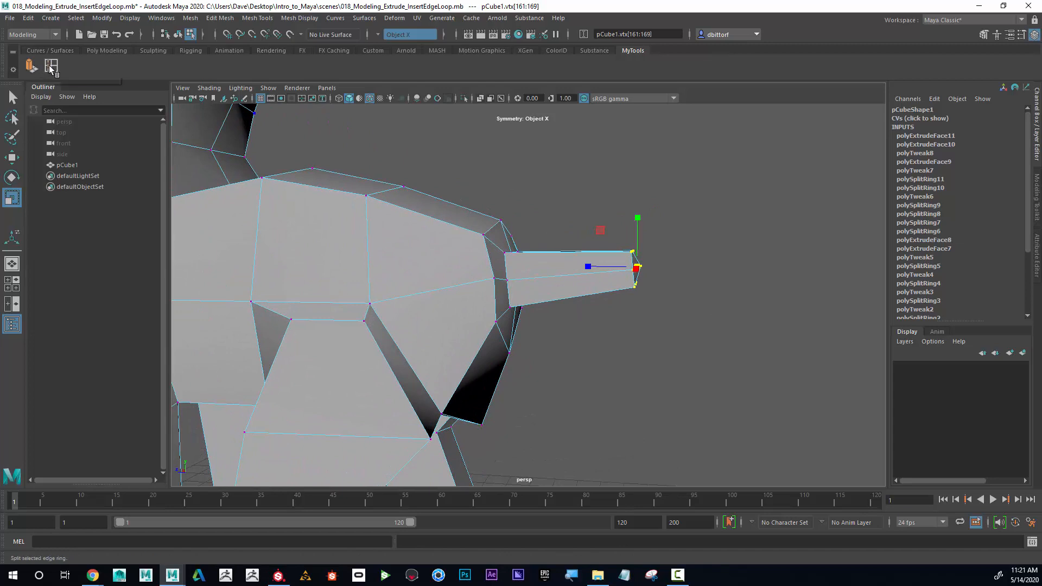
{"action": "left_click", "coordinate": [51, 65]}
{"action": "left_click_drag", "start_coordinate": [568, 251], "coordinate": [566, 255]}
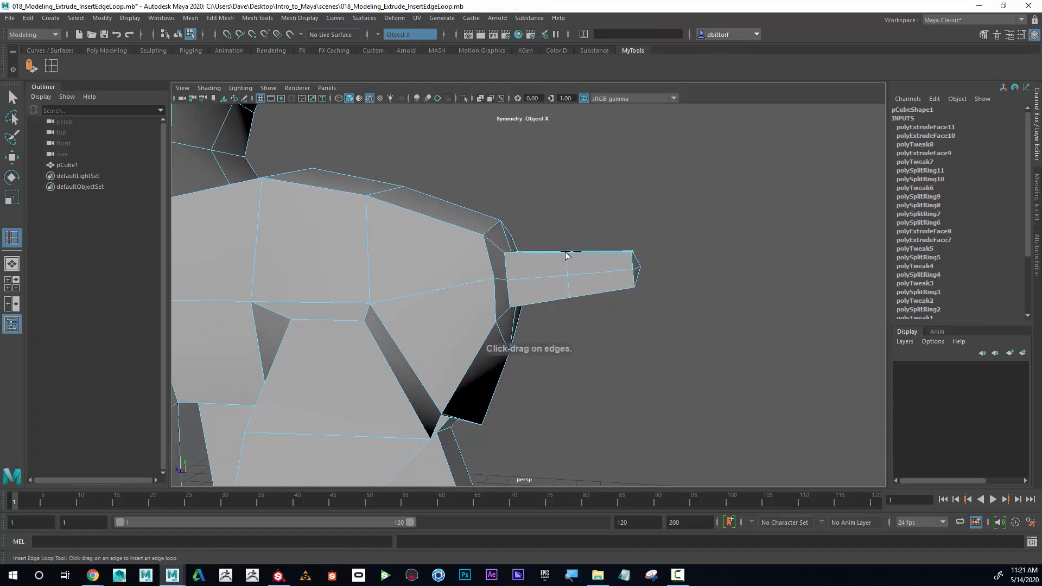
Lower the edge loop at the middle of the tail so that the tail bends.
{"action": "left_click", "coordinate": [16, 157]}
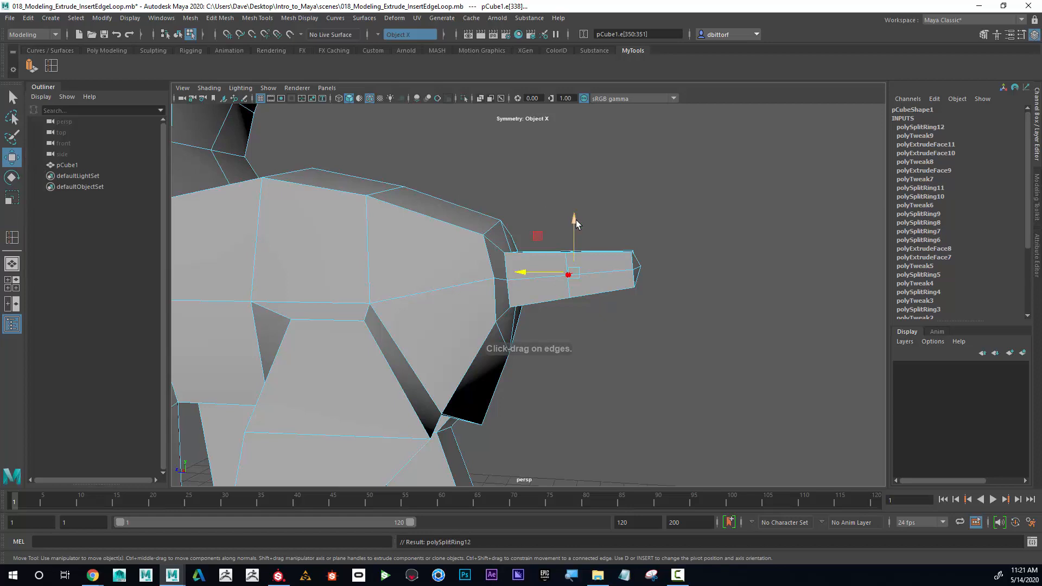
{"action": "left_click_drag", "start_coordinate": [575, 220], "coordinate": [578, 229]}
{"action": "key", "text": "ctrl+z"}
{"action": "left_click_drag", "start_coordinate": [616, 284], "coordinate": [602, 301], "text": "alt"}
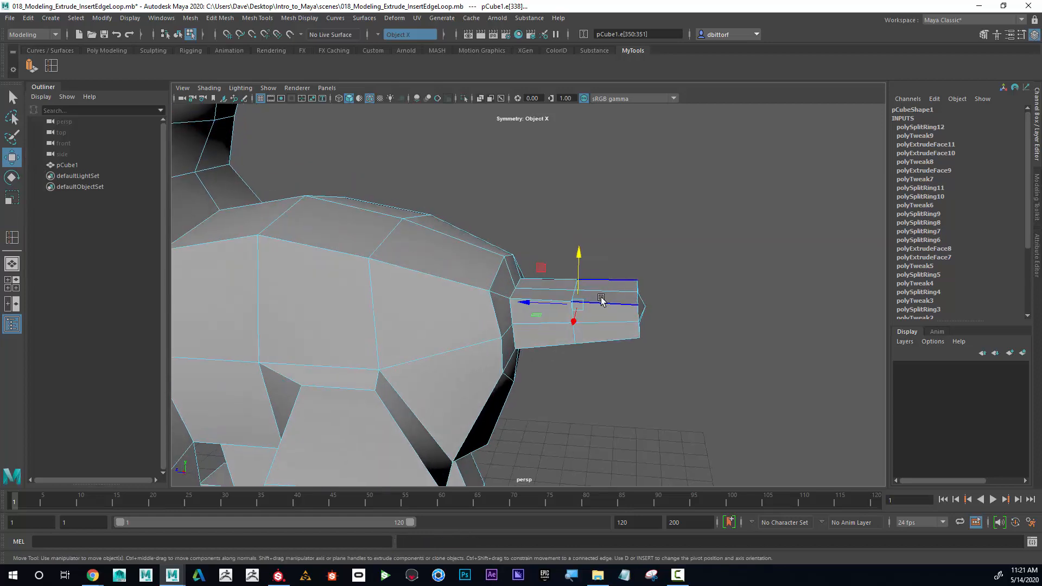
{"action": "right_click_drag", "start_coordinate": [601, 276], "coordinate": [601, 253]}
{"action": "left_click_drag", "start_coordinate": [579, 259], "coordinate": [415, 230]}
{"action": "left_click", "coordinate": [598, 278]}
{"action": "left_click", "coordinate": [574, 303]}
Move the center vertex on the tail's tip in toward the body to flatten the end.
{"action": "right_click_drag", "start_coordinate": [404, 217], "coordinate": [423, 198], "text": "alt"}
{"action": "middle_click_drag", "start_coordinate": [423, 198], "coordinate": [471, 178], "text": "alt"}
{"action": "left_click_drag", "start_coordinate": [470, 178], "coordinate": [350, 203], "text": "alt"}
{"action": "right_click_drag", "start_coordinate": [350, 203], "coordinate": [308, 203]}
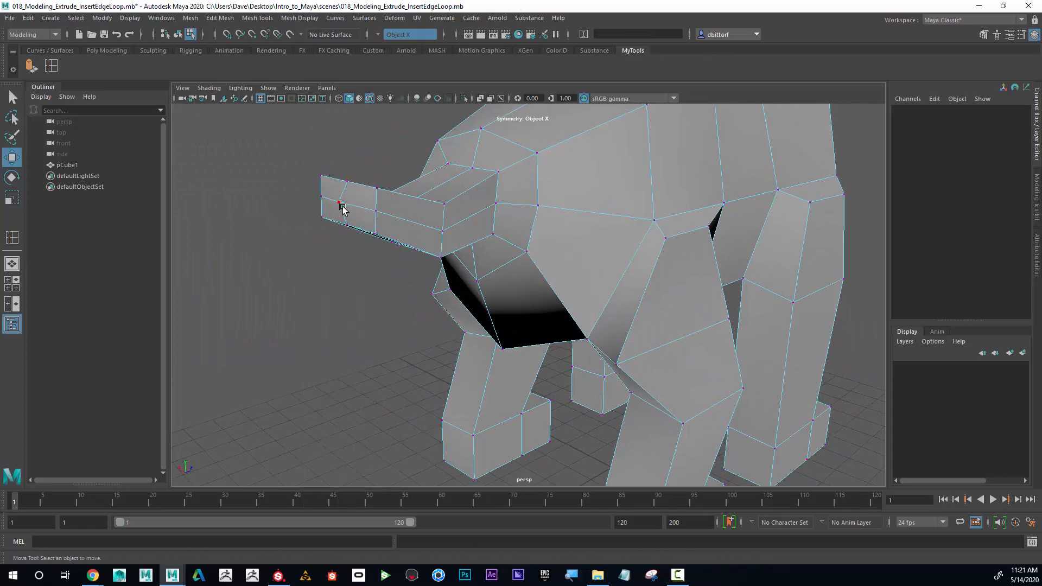
{"action": "left_click", "coordinate": [337, 202]}
{"action": "left_click_drag", "start_coordinate": [368, 200], "coordinate": [530, 214]}
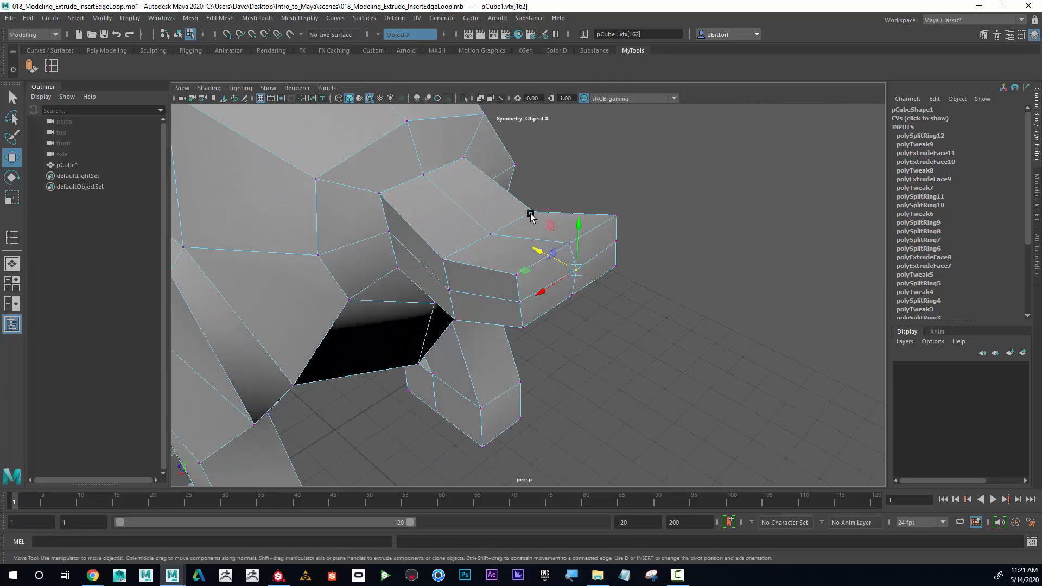
Round the top of the tail by moving the upper corner vertices inward at the middle loop and inward and down at the tip.
{"action": "left_click", "coordinate": [444, 260]}
{"action": "middle_click_drag", "start_coordinate": [435, 272], "coordinate": [462, 272]}
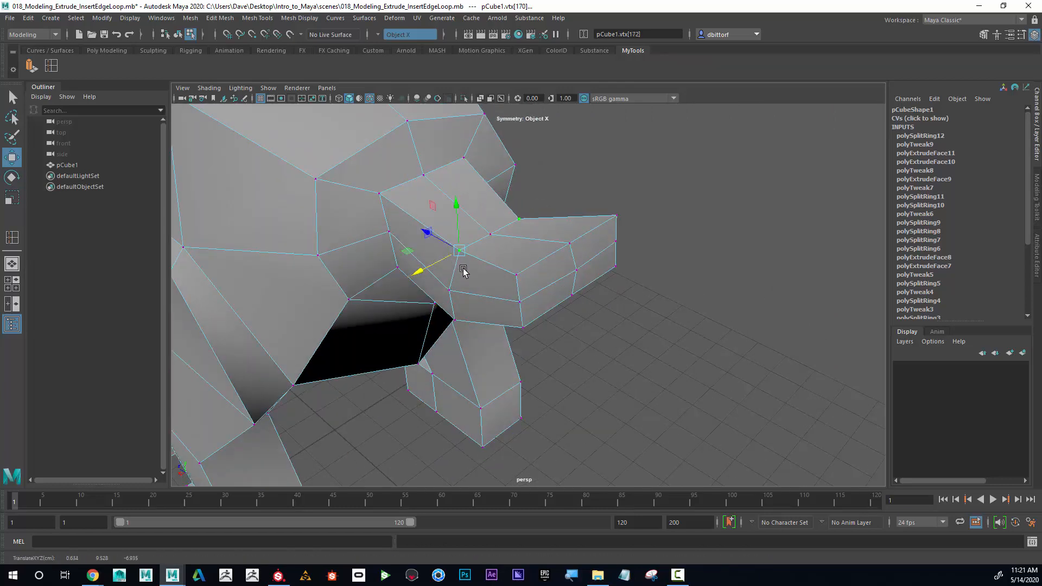
{"action": "left_click", "coordinate": [517, 274]}
{"action": "left_click_drag", "start_coordinate": [481, 289], "coordinate": [488, 239]}
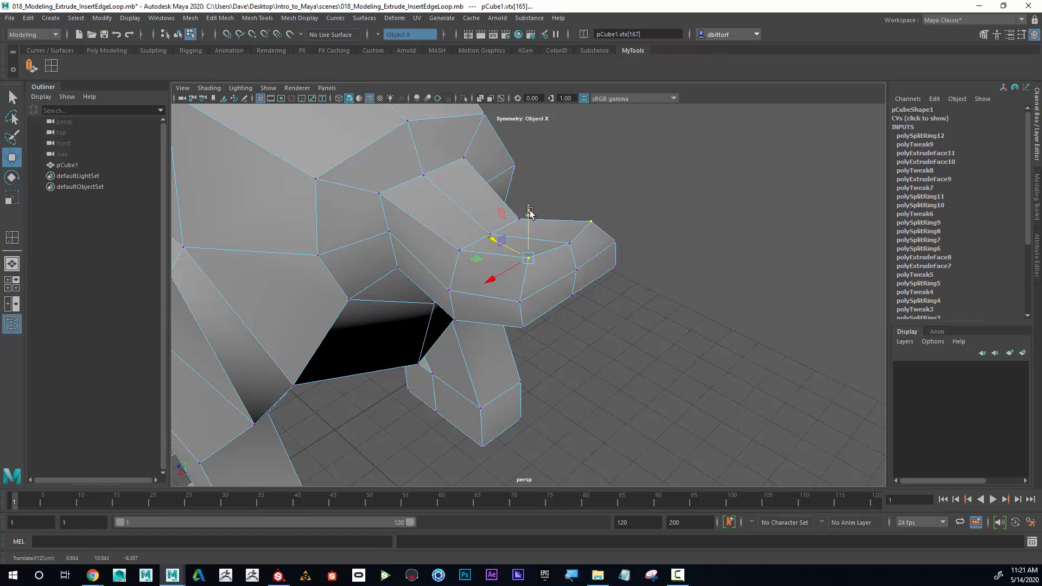
{"action": "left_click_drag", "start_coordinate": [530, 211], "coordinate": [531, 223]}
Round the underside of the tail by moving the lower corner vertices of the tip and middle loop inward.
{"action": "left_click_drag", "start_coordinate": [548, 283], "coordinate": [491, 195], "text": "alt"}
{"action": "left_click", "coordinate": [501, 227]}
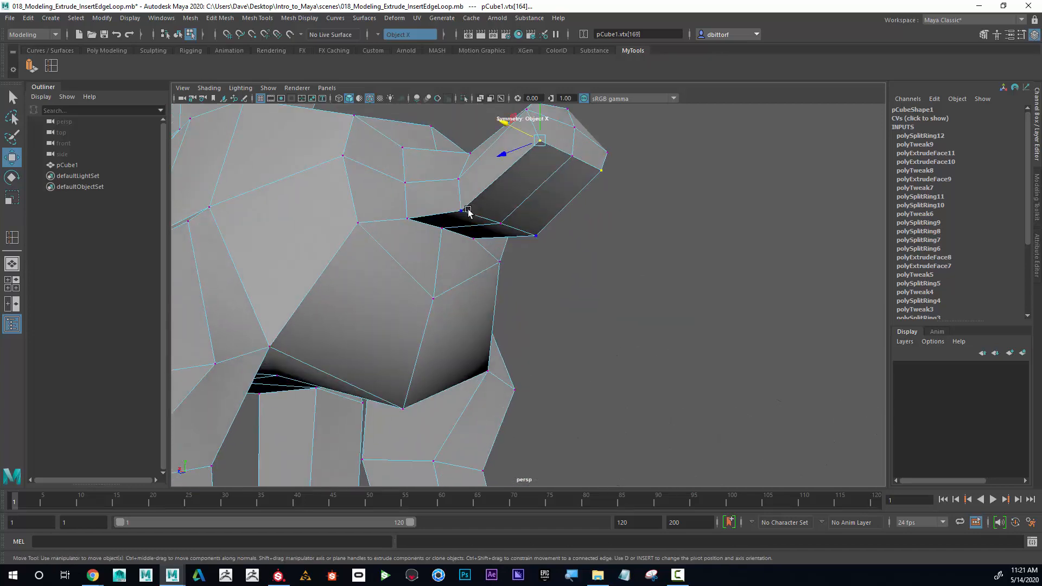
{"action": "left_click", "coordinate": [466, 211]}
{"action": "left_click_drag", "start_coordinate": [421, 201], "coordinate": [486, 186]}
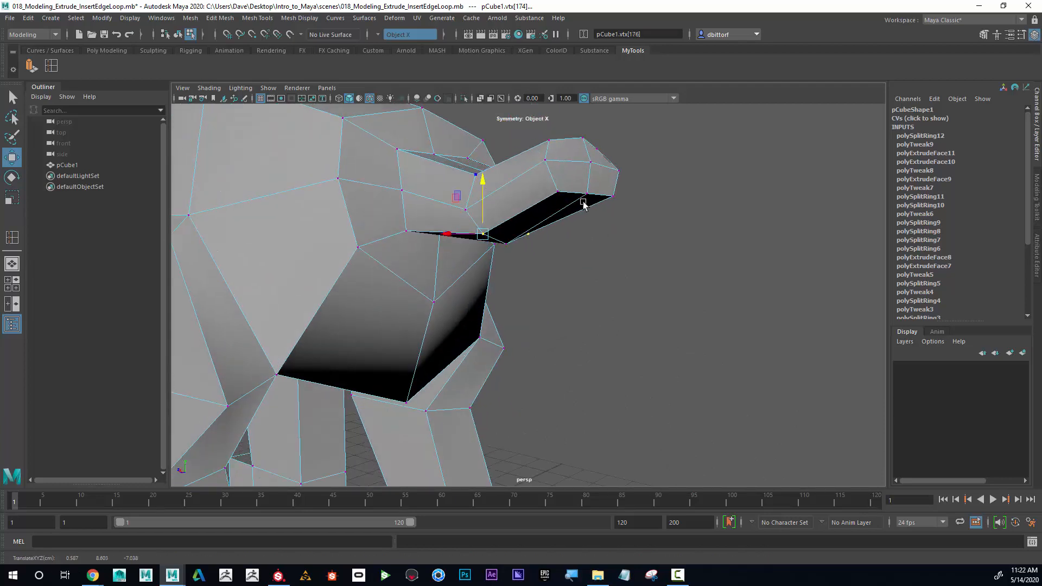
Return to object mode and examine the whole four-legged creature from several angles.
{"action": "right_click_drag", "start_coordinate": [583, 202], "coordinate": [399, 231], "text": "alt"}
{"action": "left_click_drag", "start_coordinate": [382, 232], "coordinate": [440, 233], "text": "alt"}
{"action": "right_click_drag", "start_coordinate": [397, 253], "coordinate": [467, 224]}
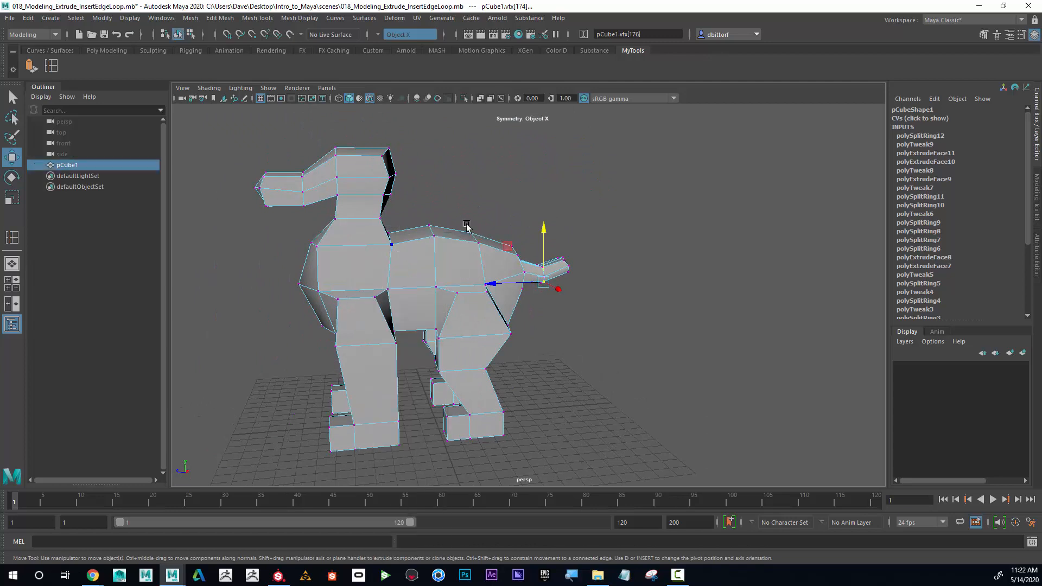
{"action": "left_click_drag", "start_coordinate": [467, 225], "coordinate": [503, 191], "text": "alt"}
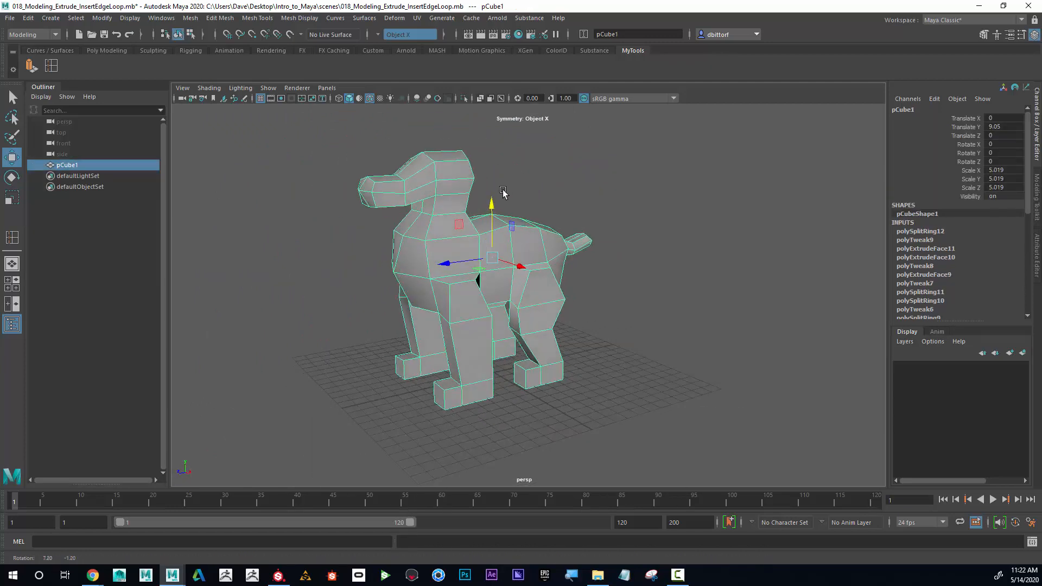
{"action": "right_click_drag", "start_coordinate": [503, 191], "coordinate": [561, 194], "text": "alt"}
{"action": "middle_click_drag", "start_coordinate": [560, 193], "coordinate": [606, 206], "text": "alt"}
{"action": "left_click_drag", "start_coordinate": [606, 206], "coordinate": [608, 185], "text": "alt"}
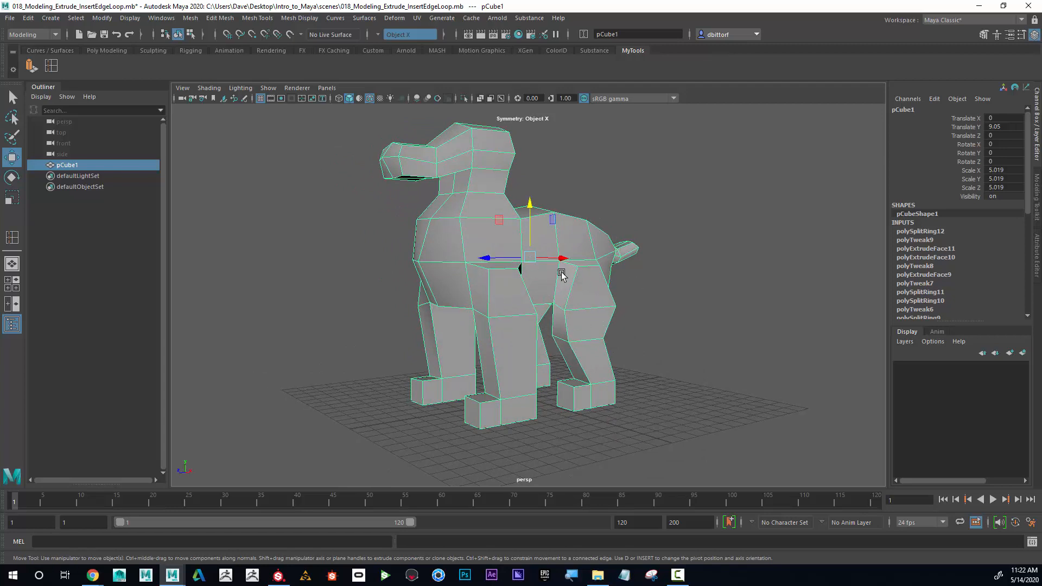
{"action": "left_click_drag", "start_coordinate": [561, 274], "coordinate": [558, 281], "text": "alt"}
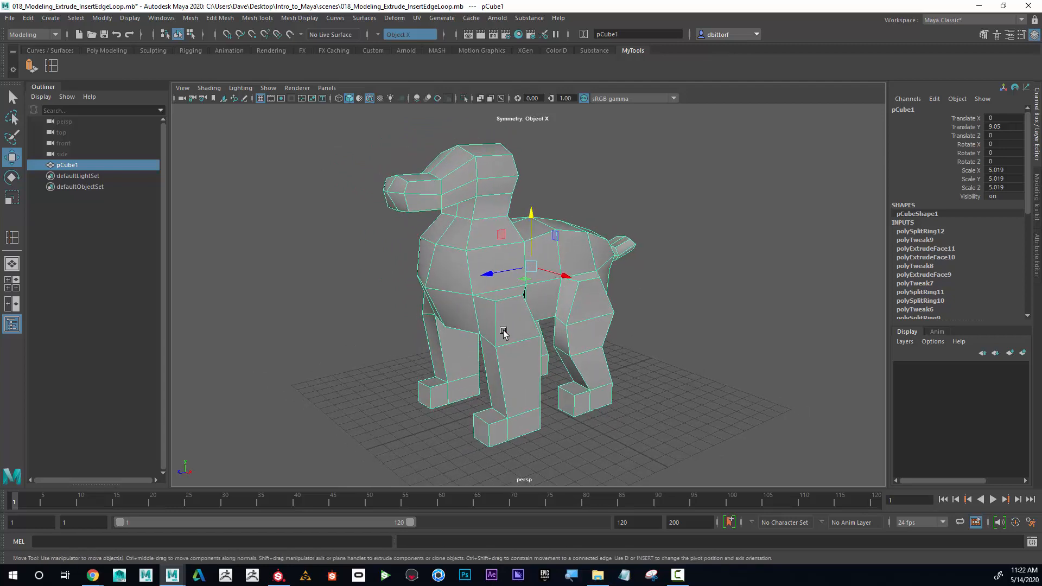